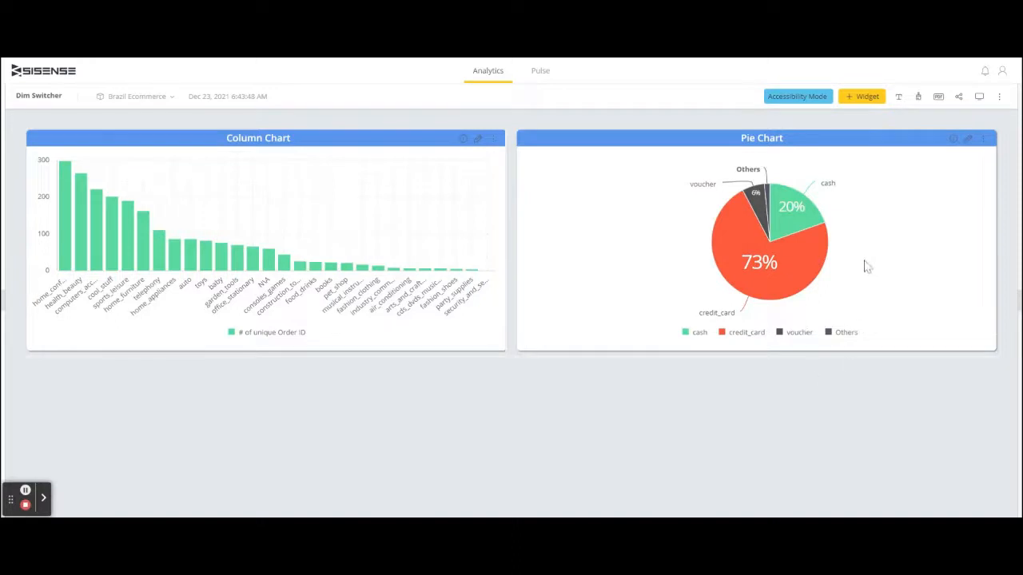
- Create a new dashboard widget through advanced configuration and set its type to Advanced Dim Switcher
click(862, 102)
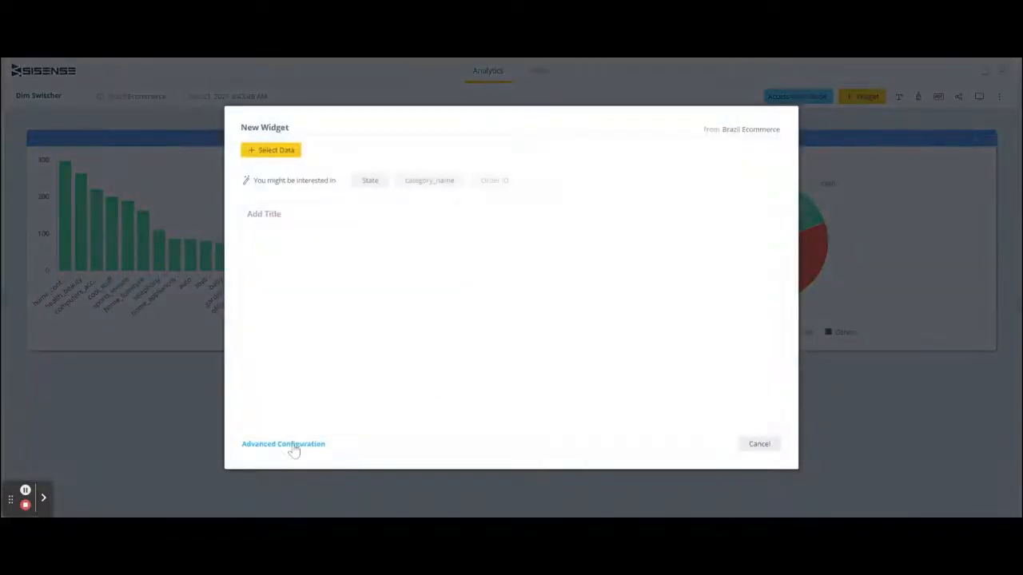
click(281, 452)
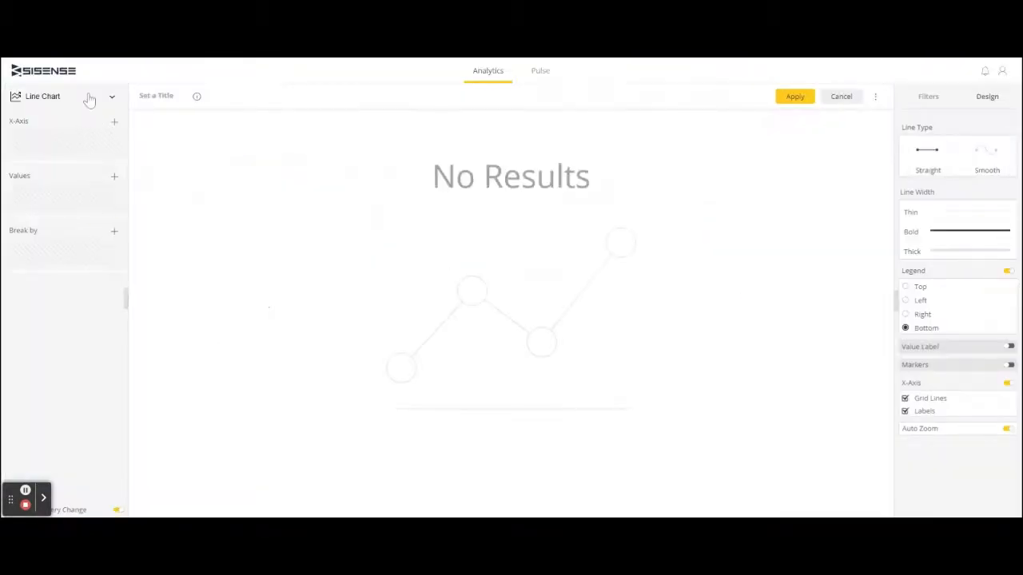
click(87, 96)
scroll(90, 250, down, 3)
scroll(89, 250, down, 5)
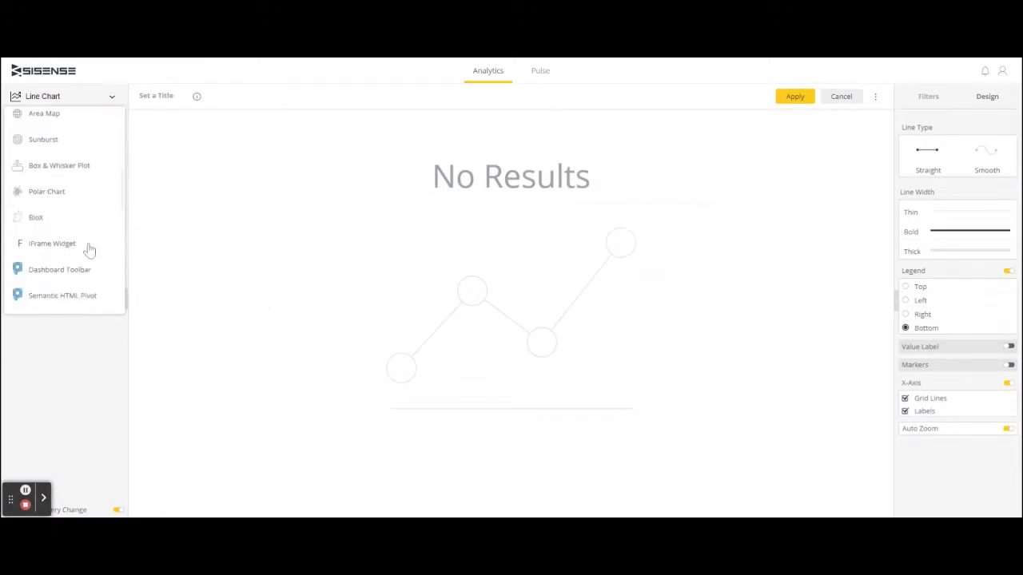
click(88, 246)
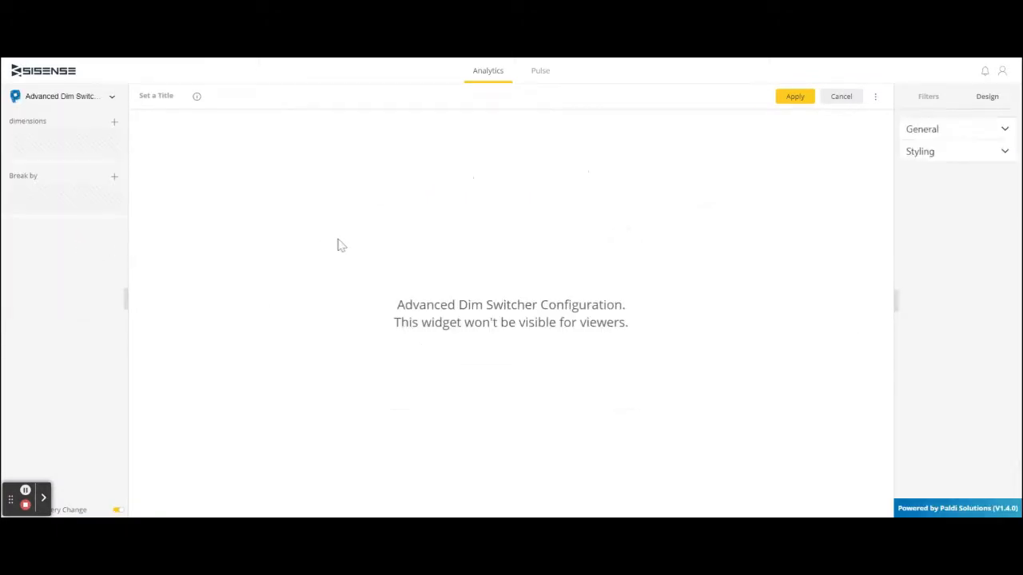
- Add category_name and the Customer_state table's State field as dimensions of the switcher
click(113, 122)
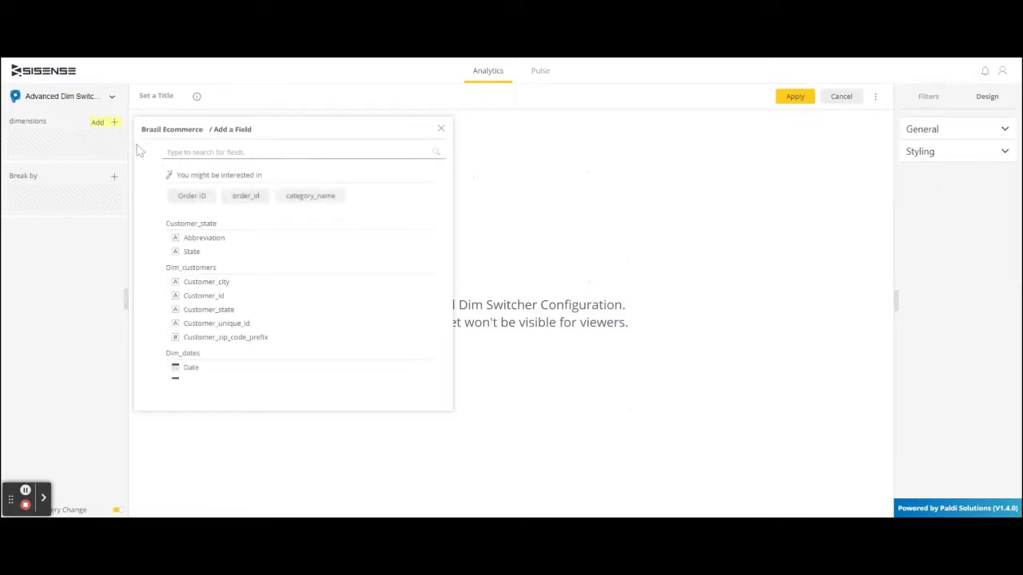
click(301, 199)
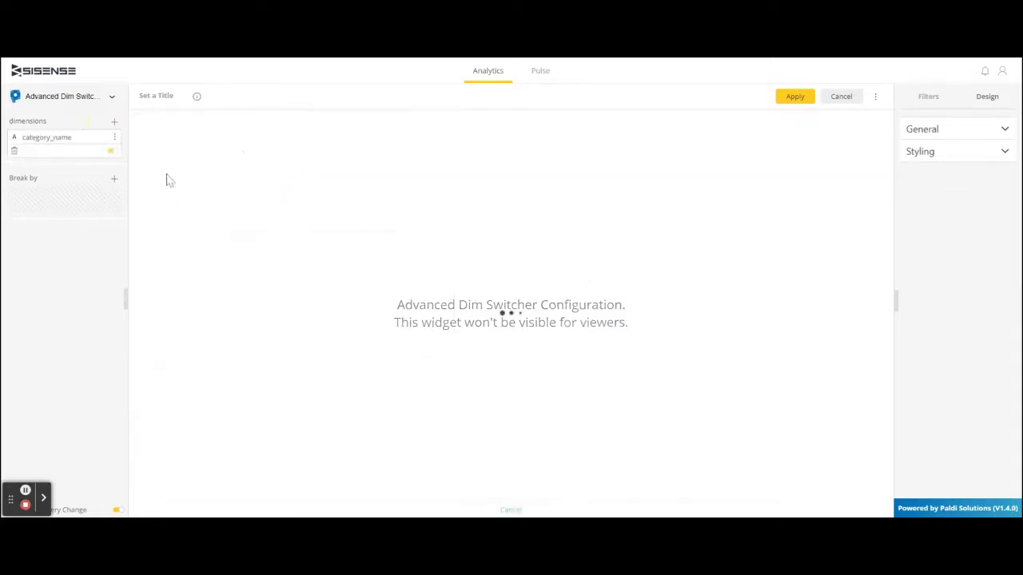
click(114, 122)
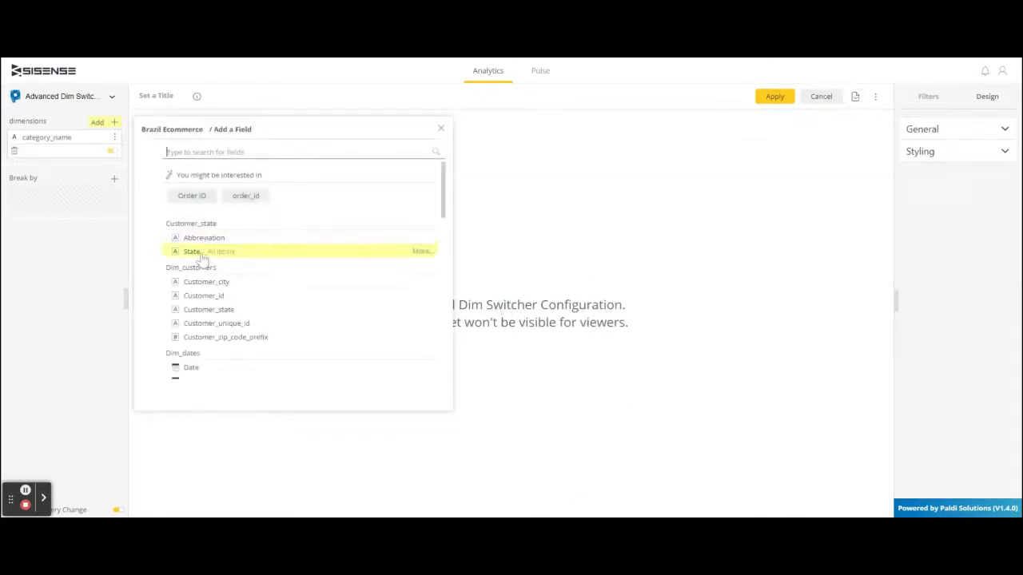
click(201, 255)
- Add Payment_method from Fact_order_payments and Order_price_range from Fact_order_items as further dimensions
click(114, 123)
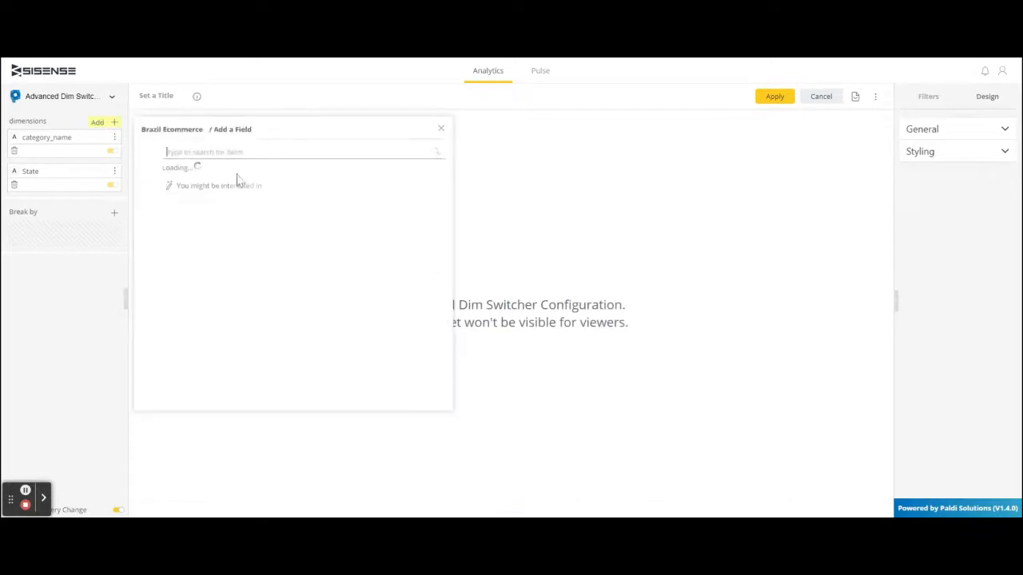
scroll(249, 209, down, 15)
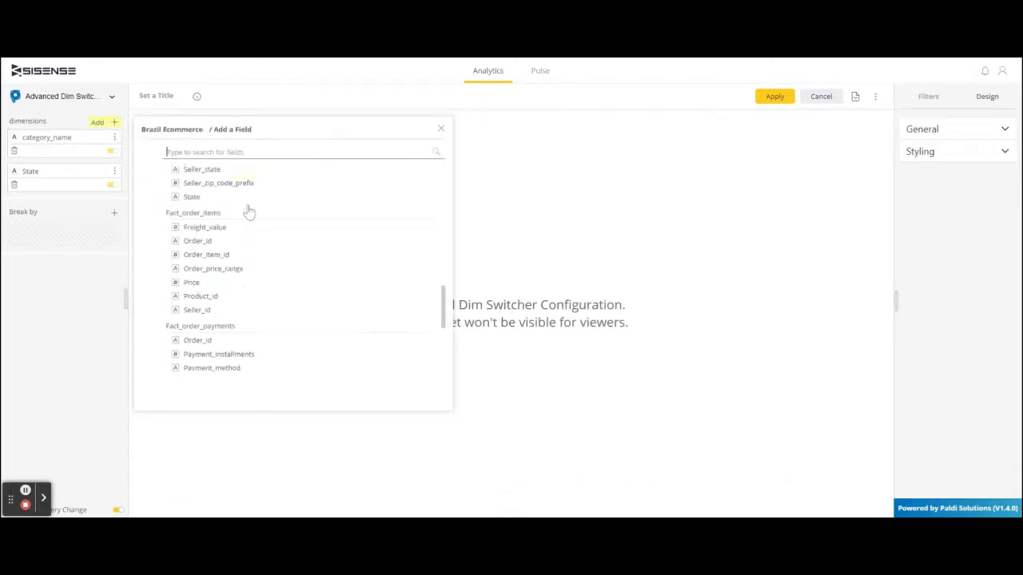
scroll(250, 210, down, 2)
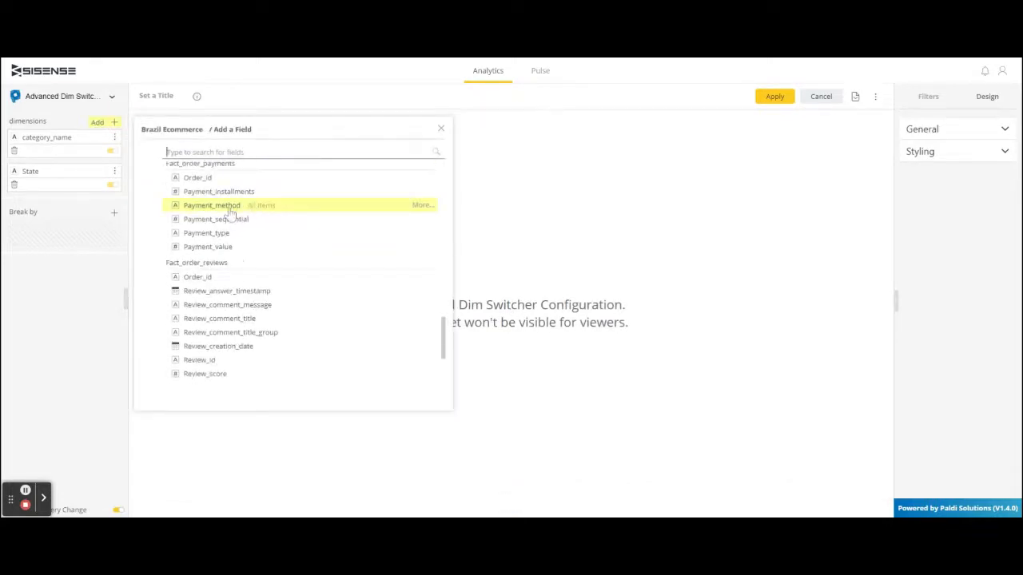
click(230, 207)
click(117, 124)
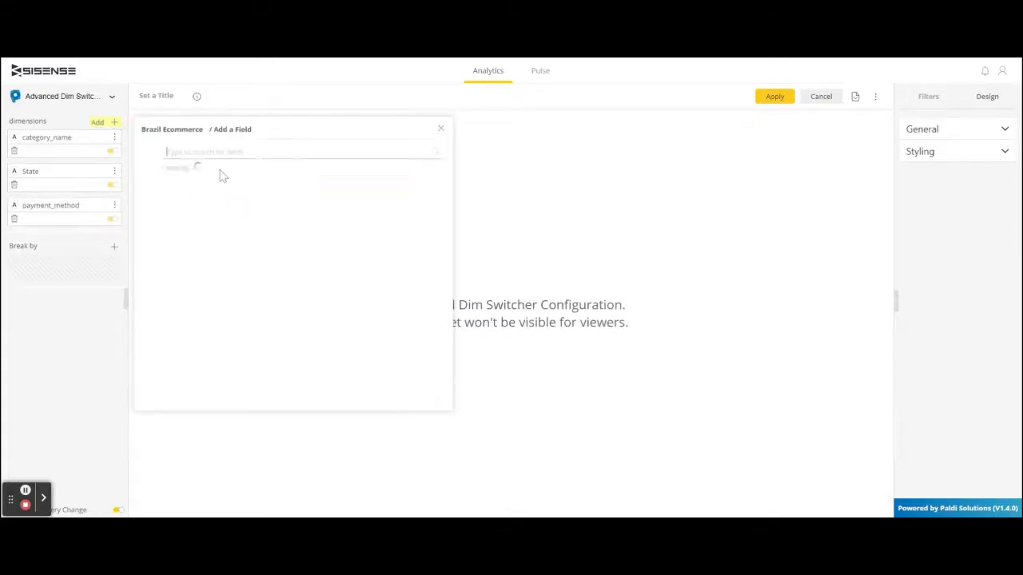
scroll(296, 254, down, 2)
scroll(296, 254, down, 6)
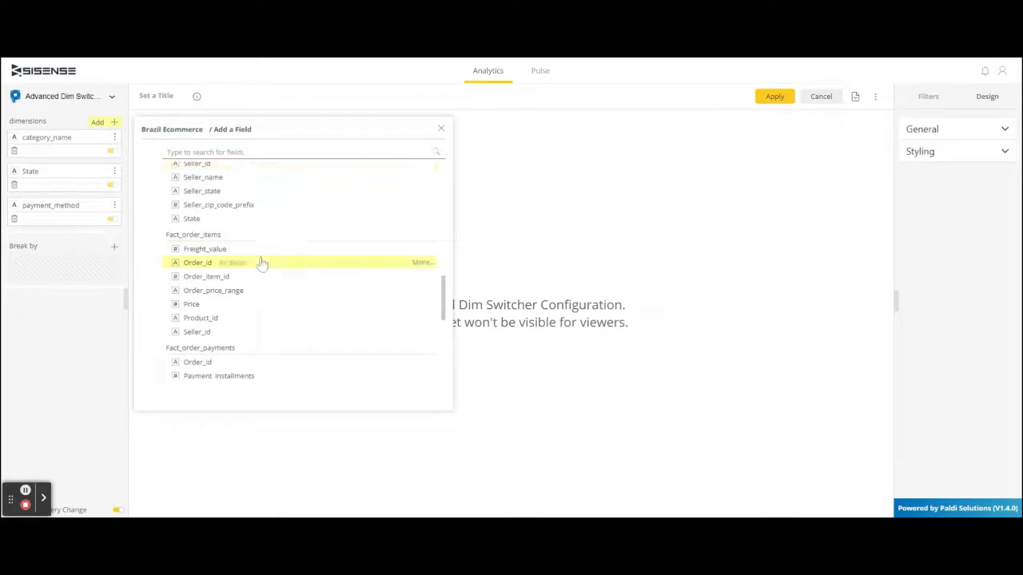
click(240, 292)
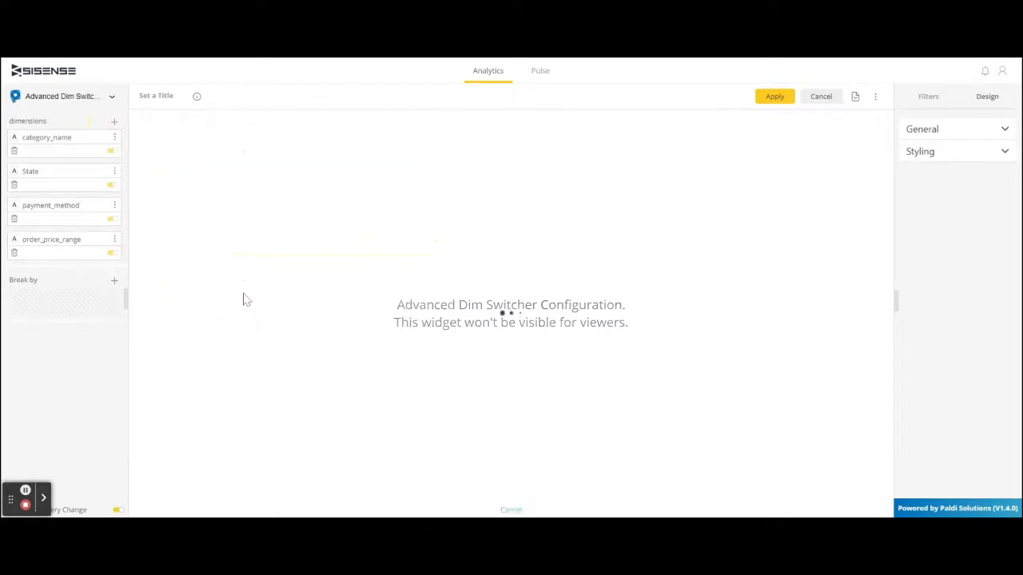
- Add Order_price_range from Fact_order_items as a break-by field of the switcher
click(103, 286)
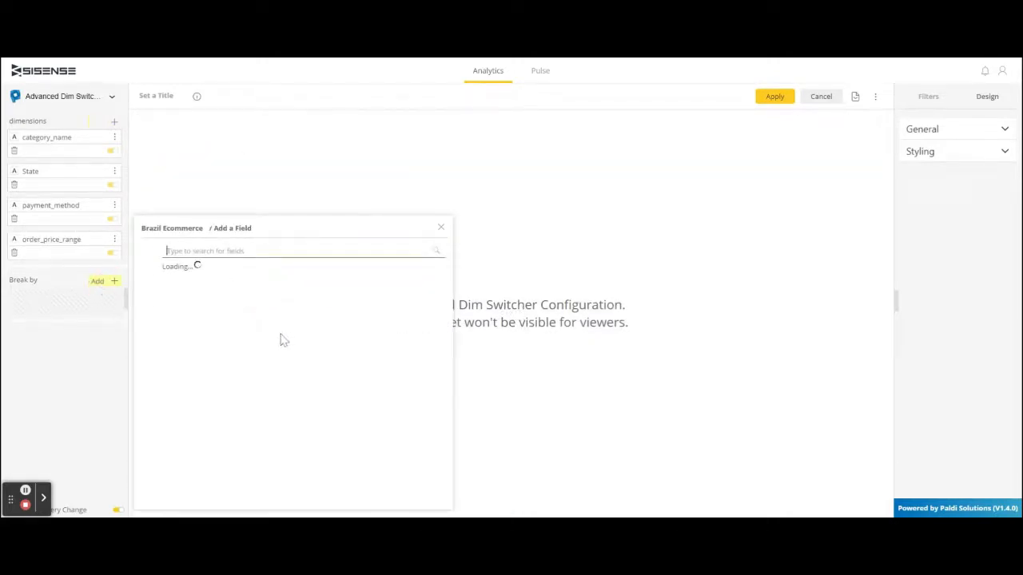
scroll(308, 327, down, 5)
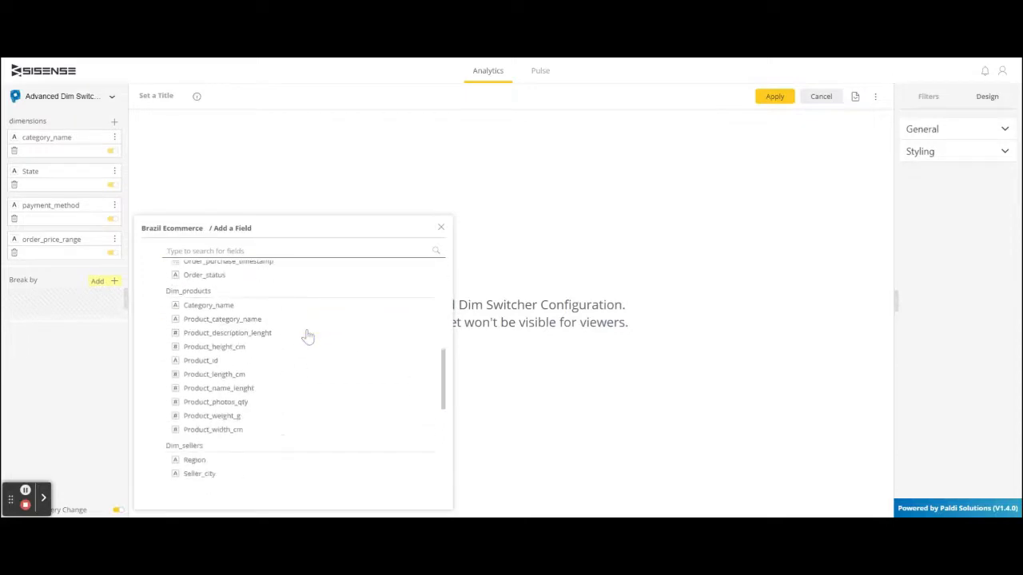
scroll(309, 336, down, 3)
scroll(304, 337, down, 3)
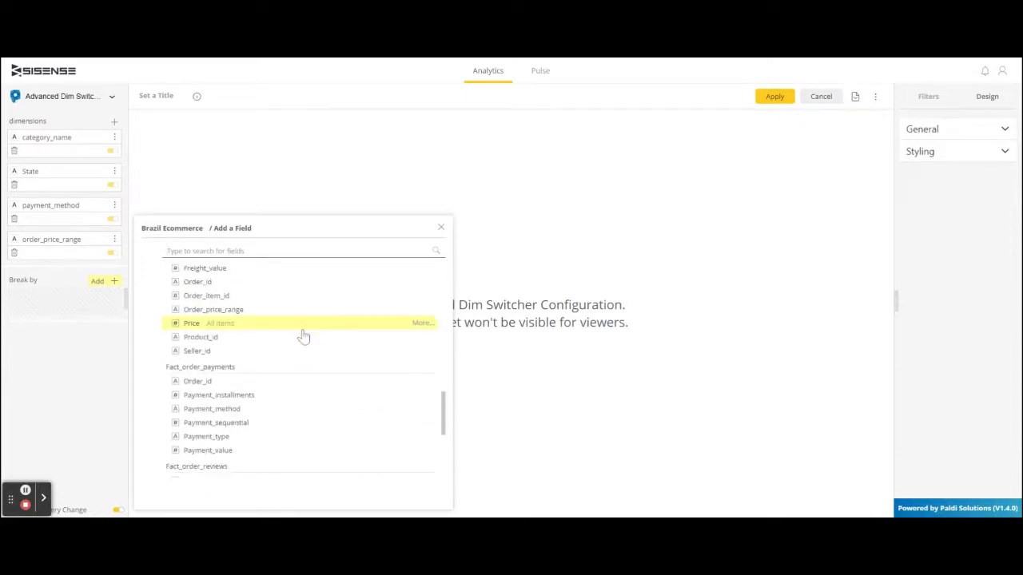
scroll(302, 336, down, 4)
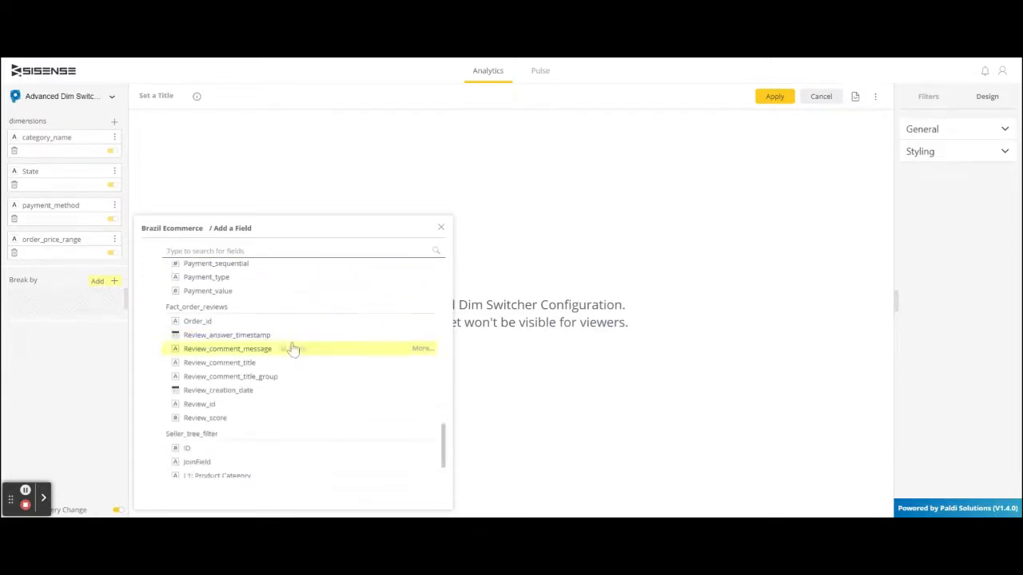
scroll(270, 361, down, 1)
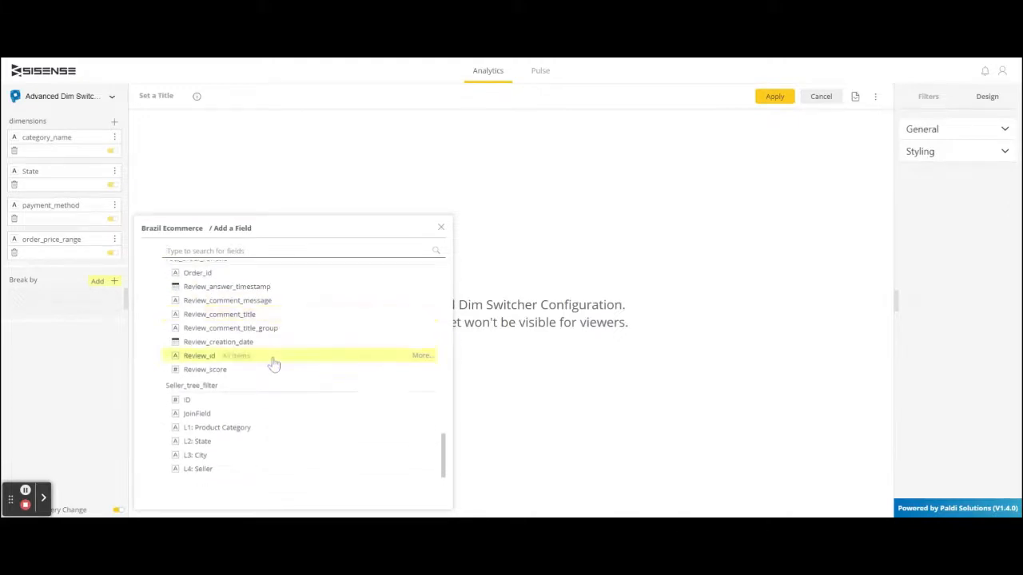
scroll(274, 365, up, 3)
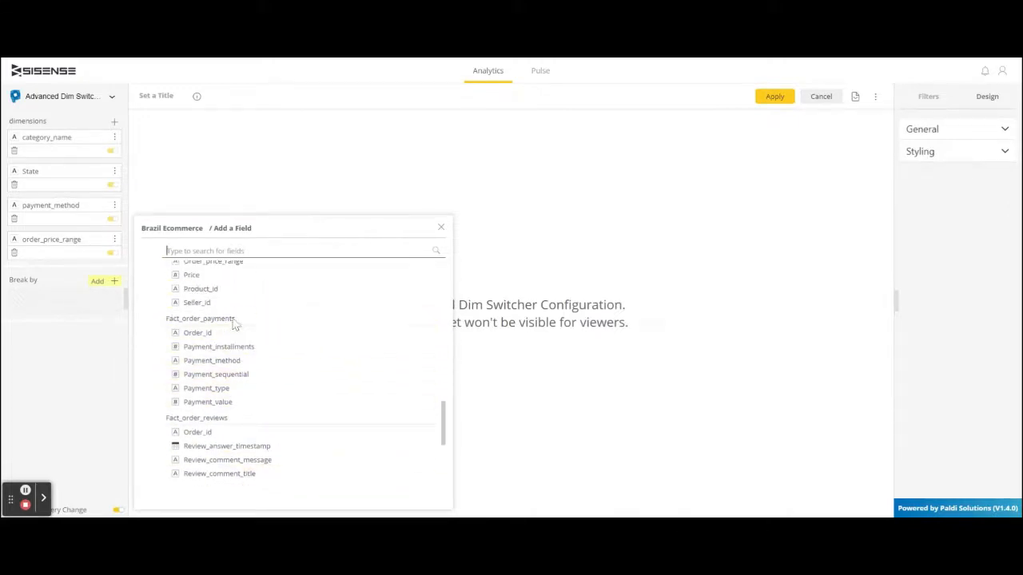
scroll(243, 316, up, 2)
click(255, 342)
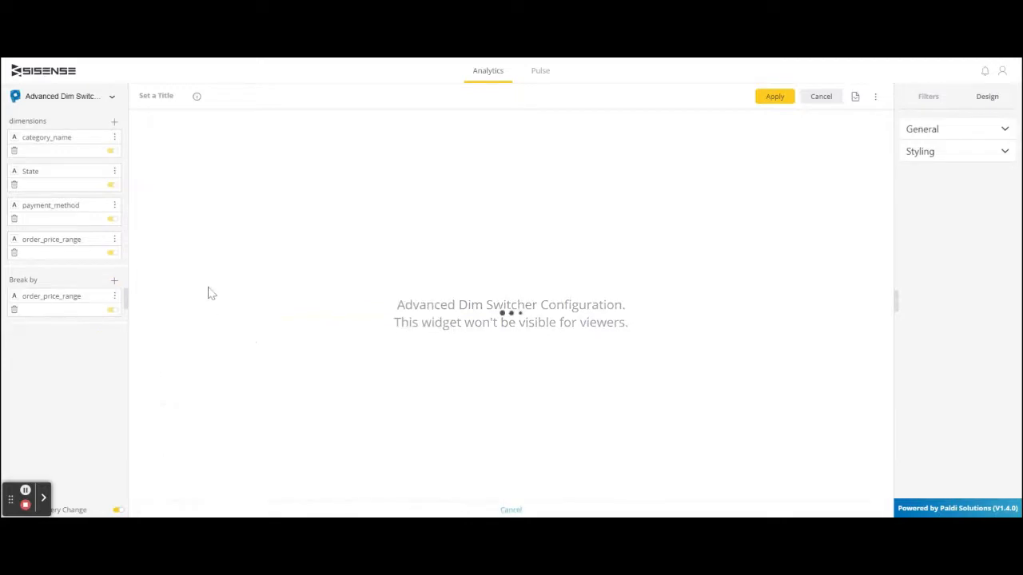
- Add order_purchase_date, grouped by years, as a second break-by field
click(106, 283)
scroll(254, 326, down, 5)
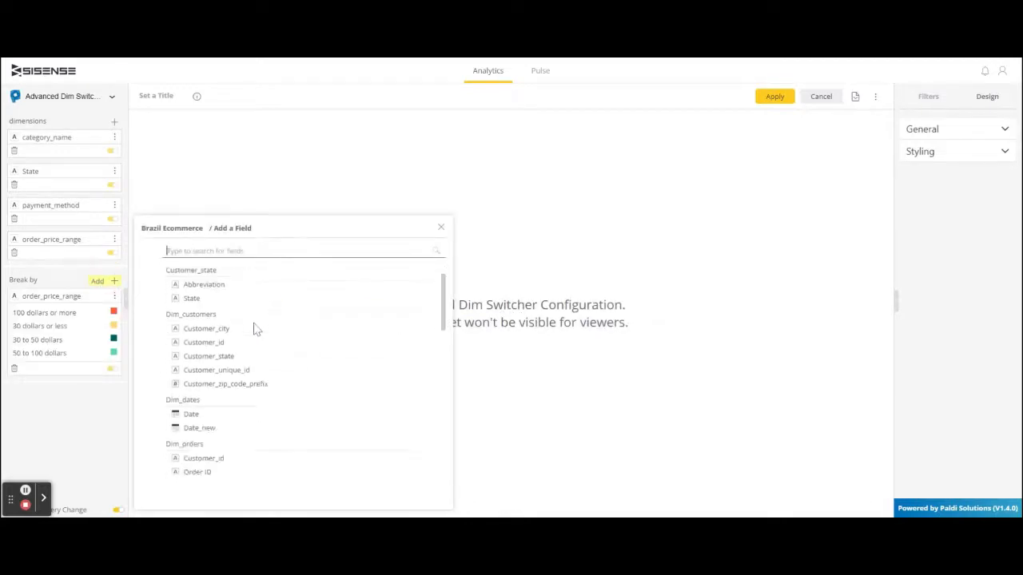
scroll(256, 330, down, 5)
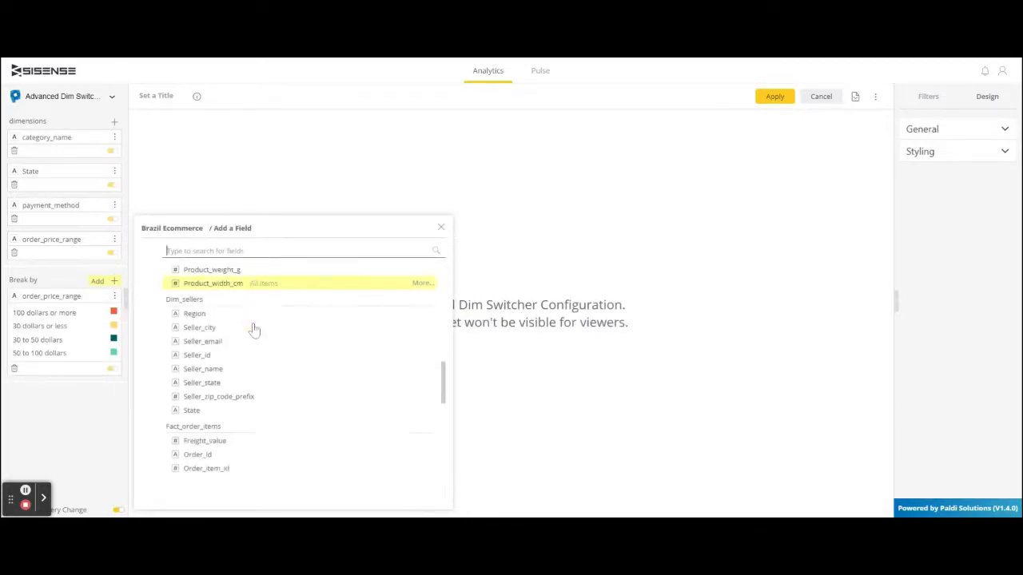
scroll(254, 330, up, 3)
click(242, 303)
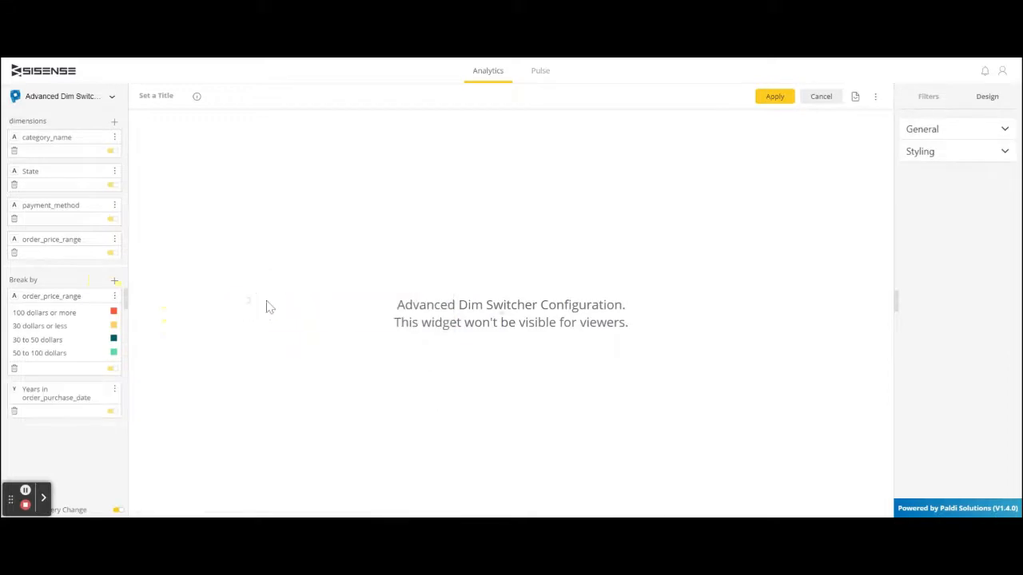
- Set the switcher's affected widgets to all charts and apply the widget to the dashboard
click(951, 133)
click(955, 165)
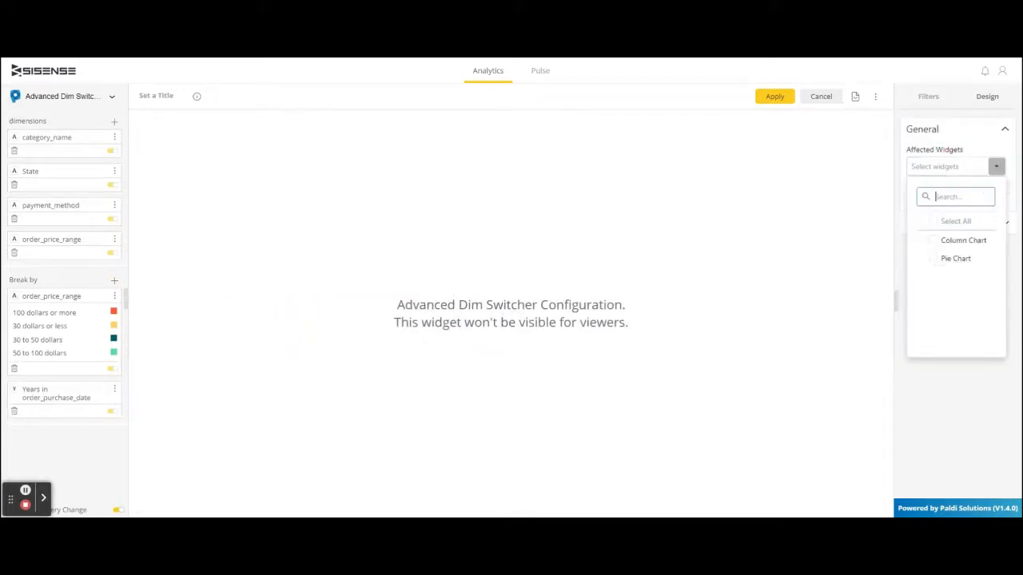
click(933, 227)
click(852, 203)
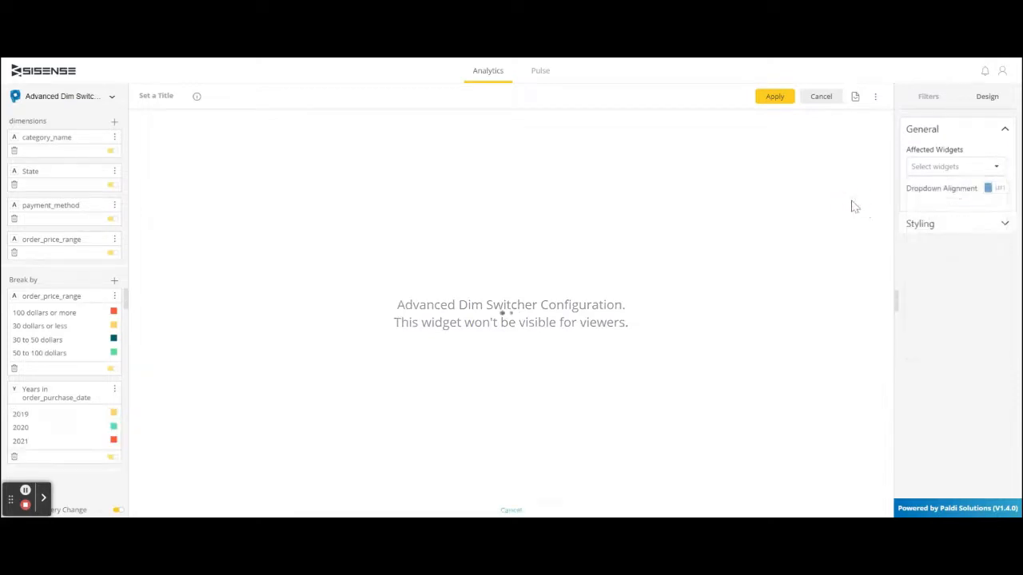
click(775, 96)
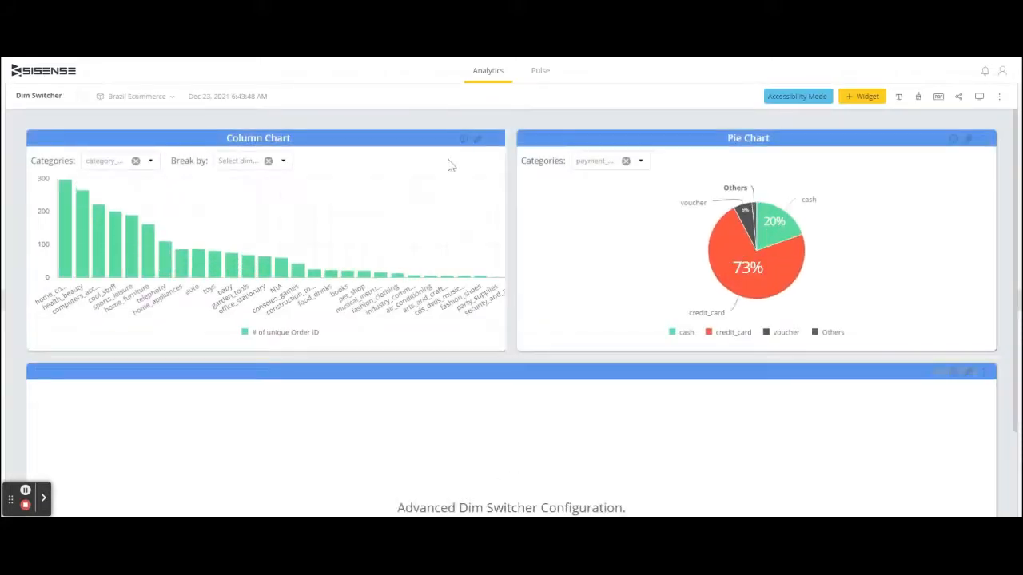
- Switch the Column Chart's categories to payment_method and break it by order_price_range
click(151, 161)
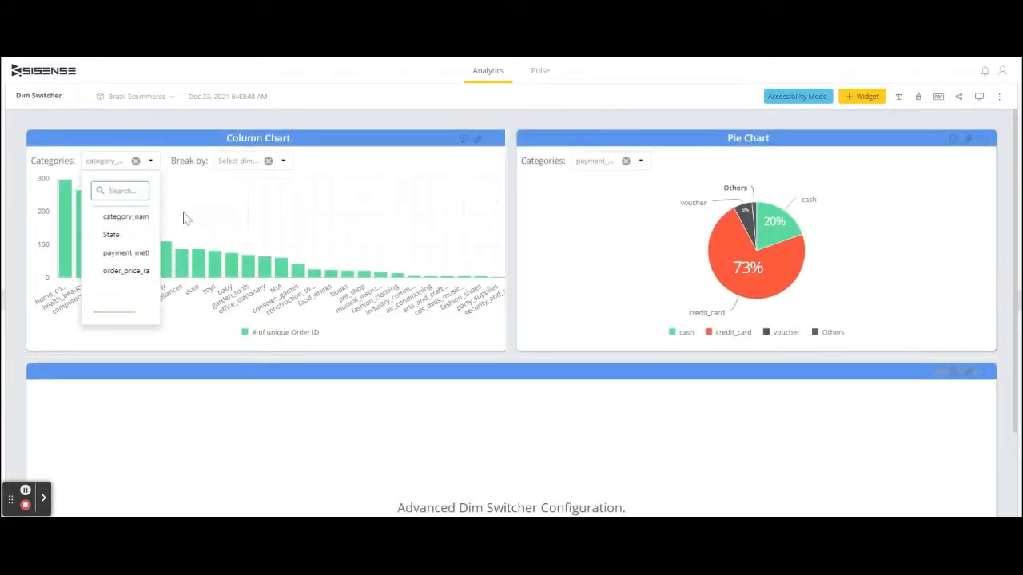
click(128, 254)
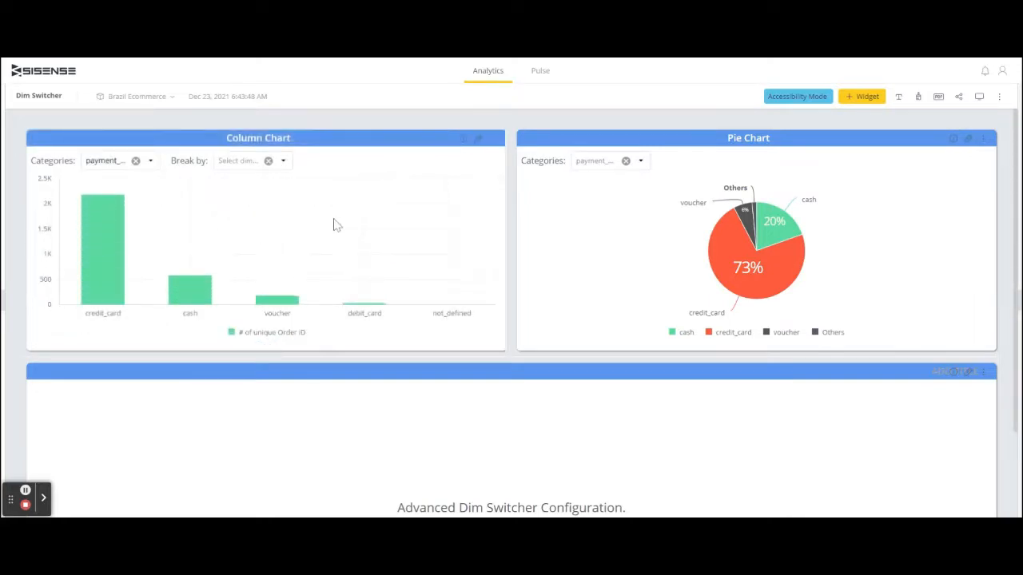
click(283, 162)
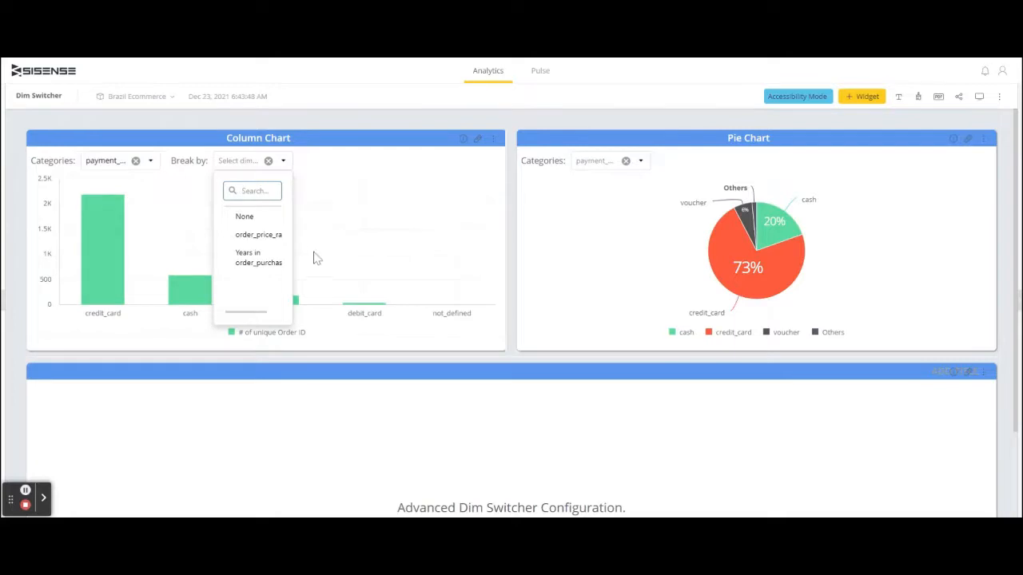
click(272, 236)
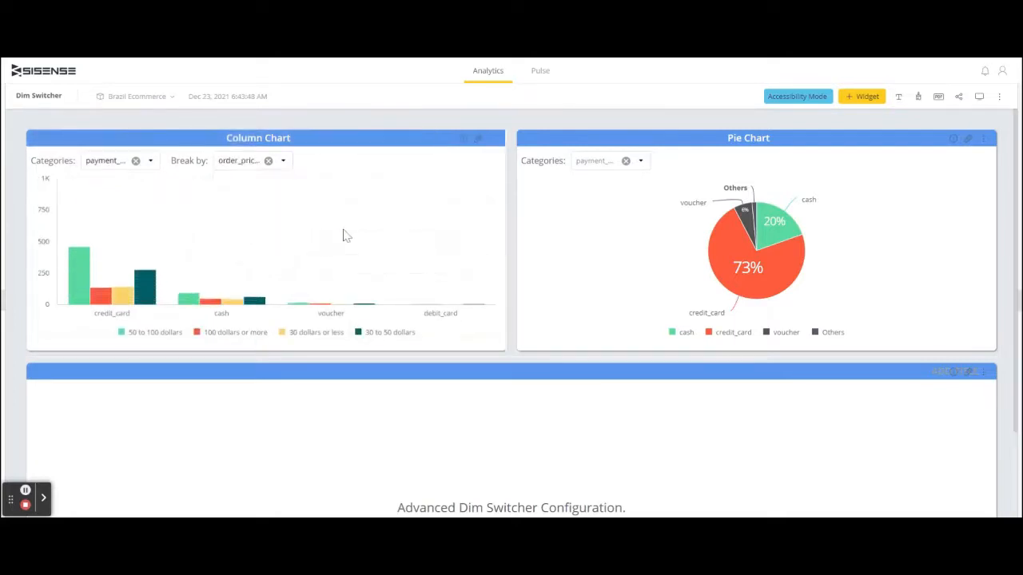
- Switch the Column Chart's categories to State and break it by Years in order_purchase_date
click(150, 162)
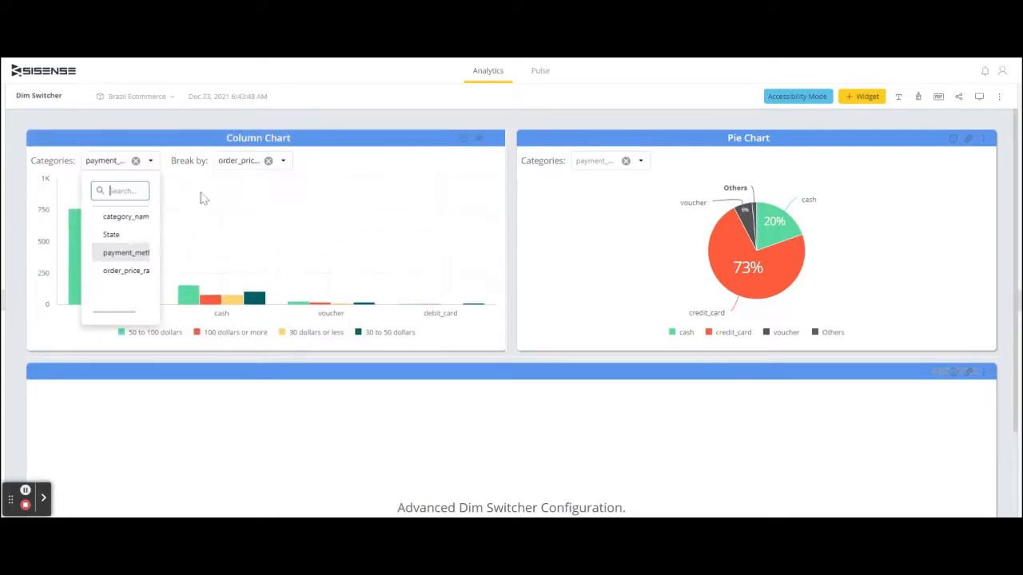
click(120, 235)
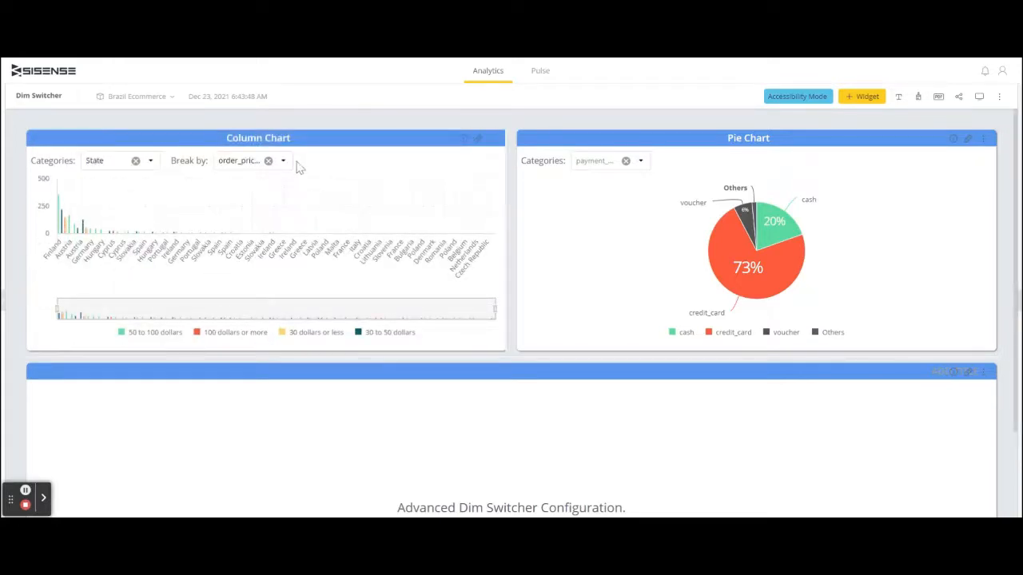
click(285, 160)
click(244, 251)
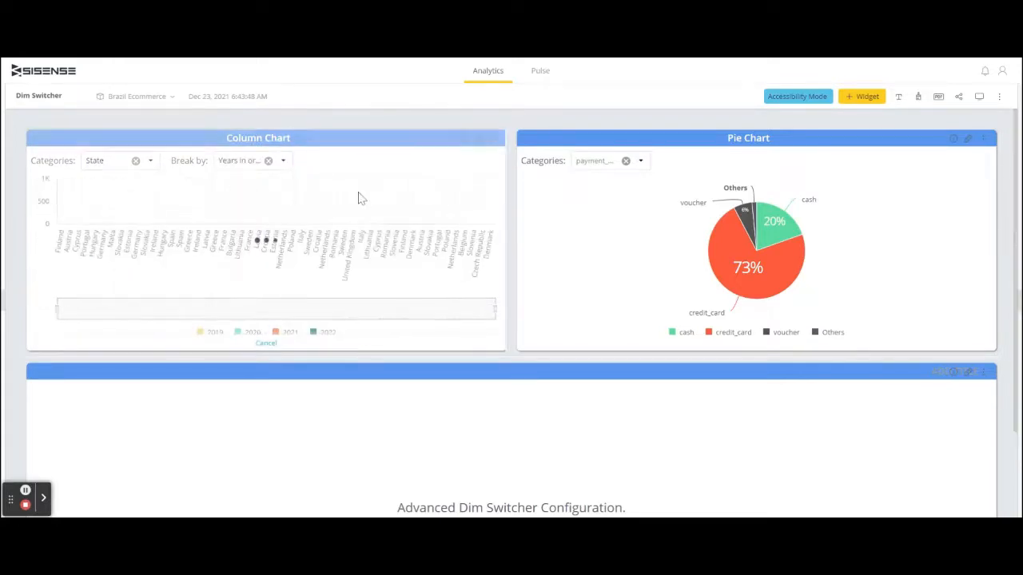
- Remove the Column Chart's breakdown by setting its break-by dimension to None
click(284, 161)
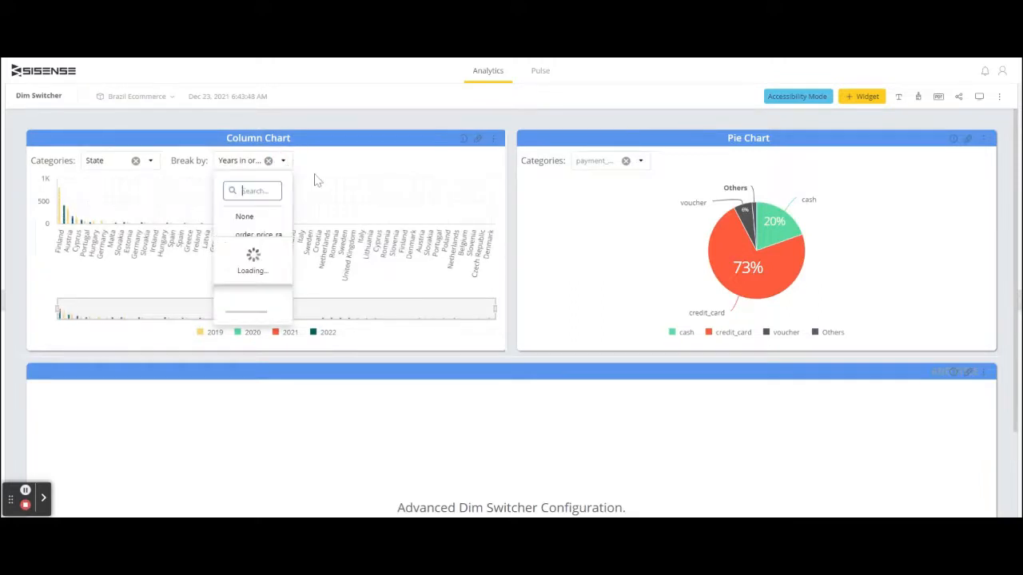
click(280, 213)
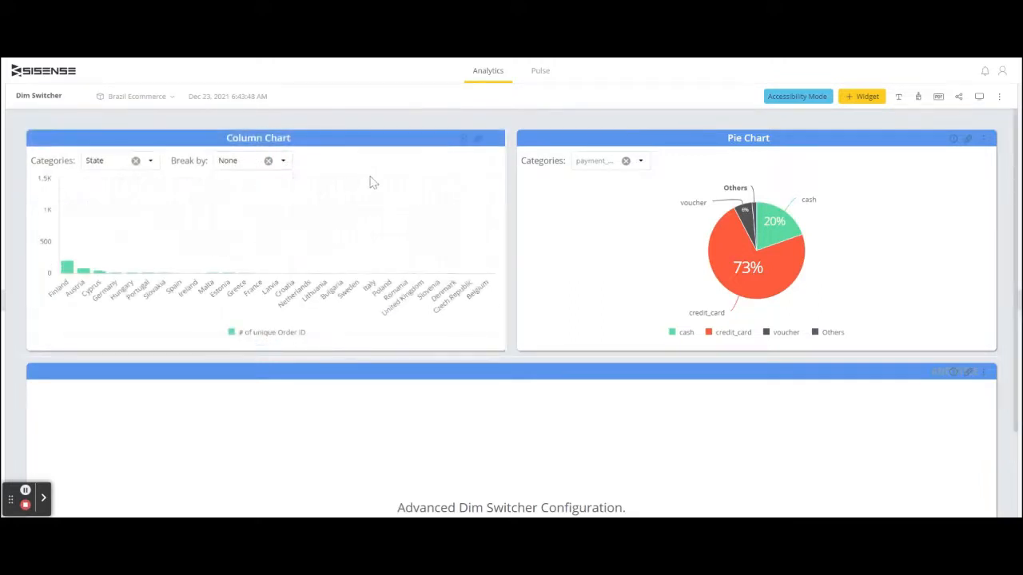
- Switch the Pie Chart's categories to order_price_range and back to payment_method
click(641, 161)
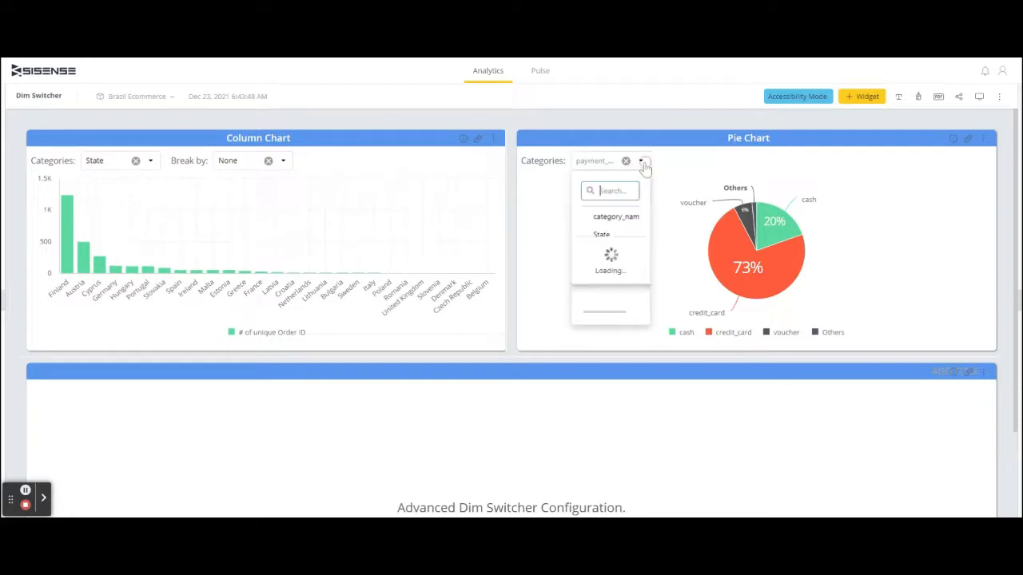
click(607, 270)
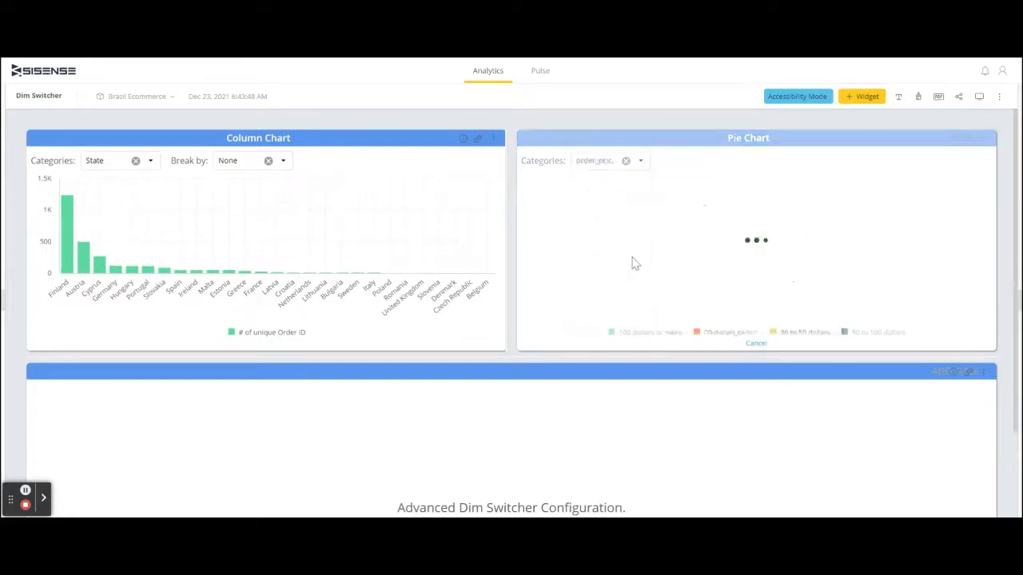
click(640, 161)
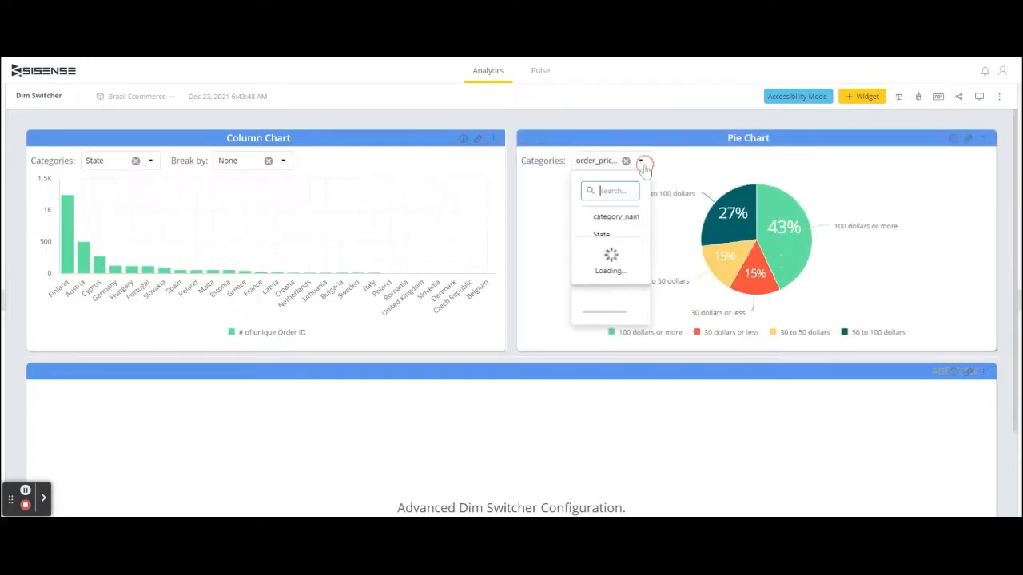
click(622, 255)
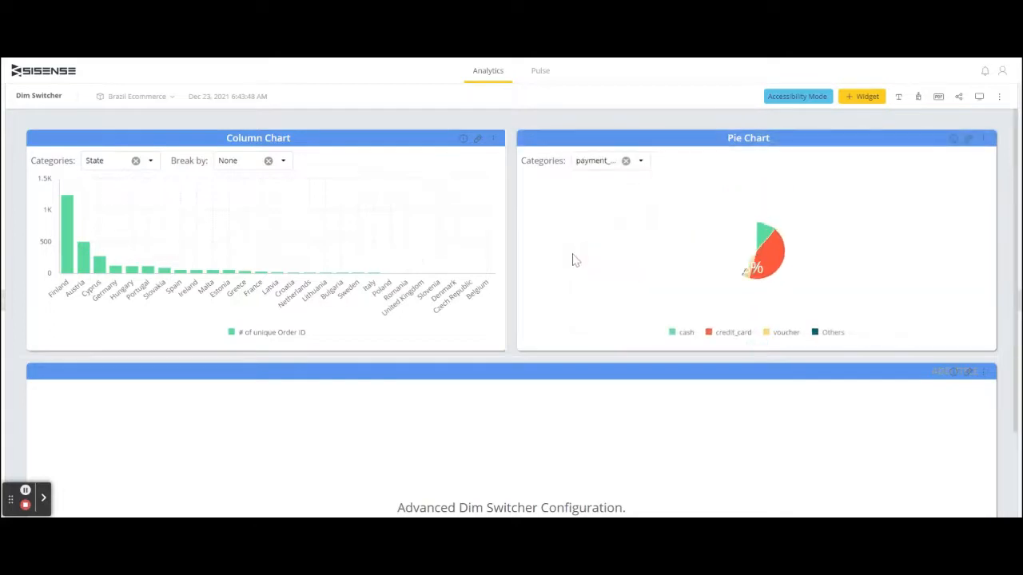
- Create a new Area Chart widget with Years in order_purchase_date on its X-axis
click(860, 98)
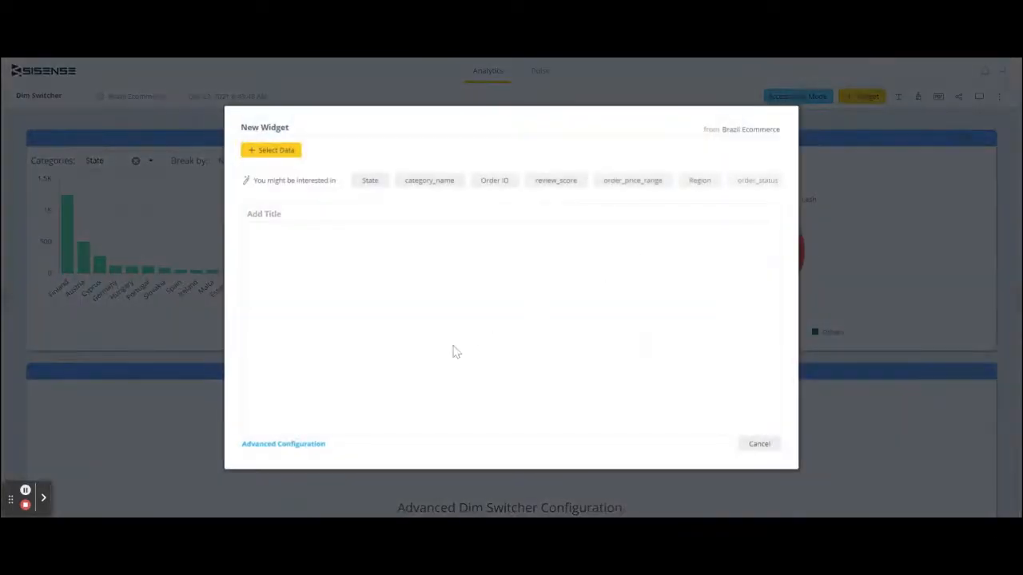
click(308, 444)
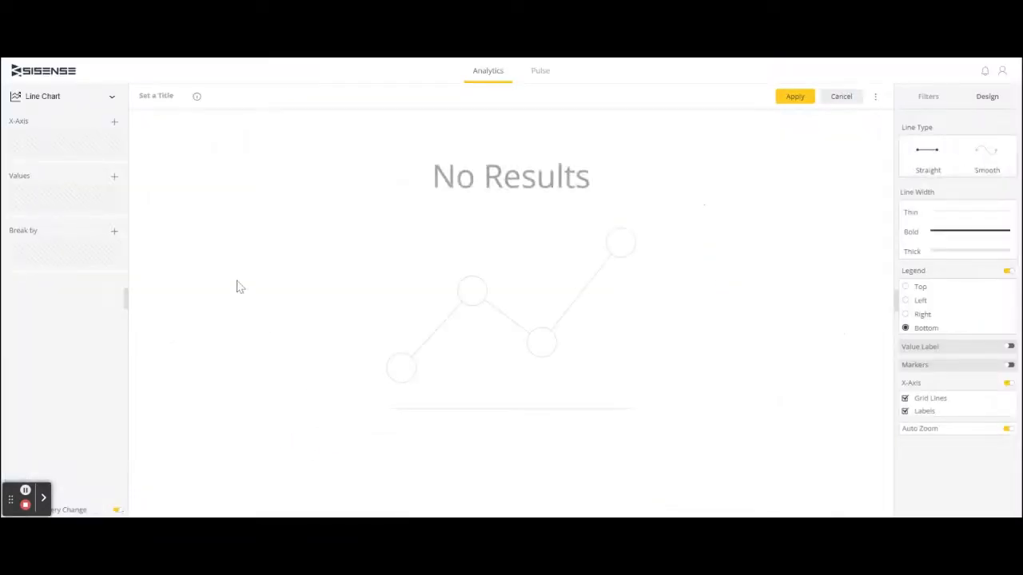
click(112, 97)
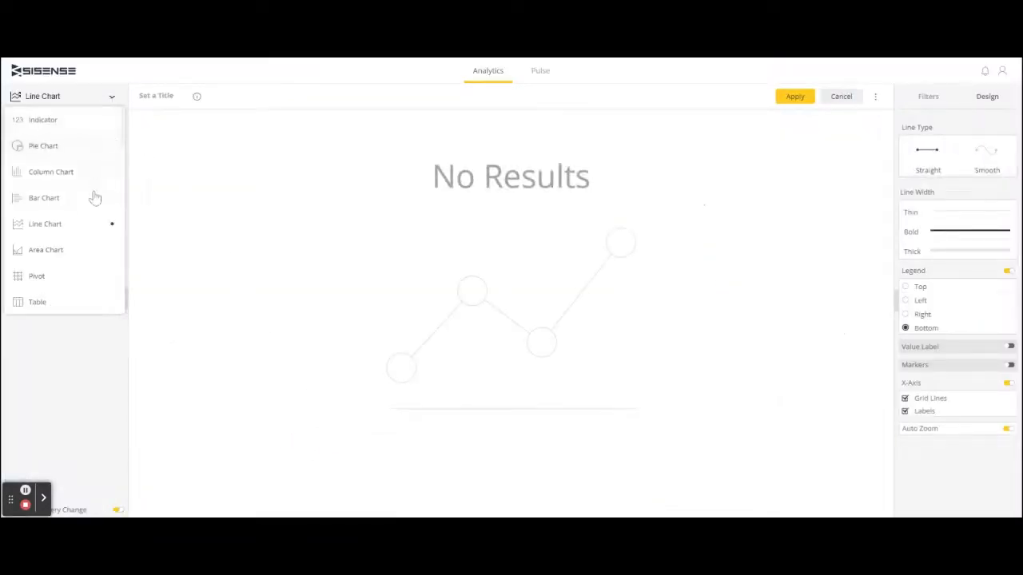
click(84, 249)
click(114, 123)
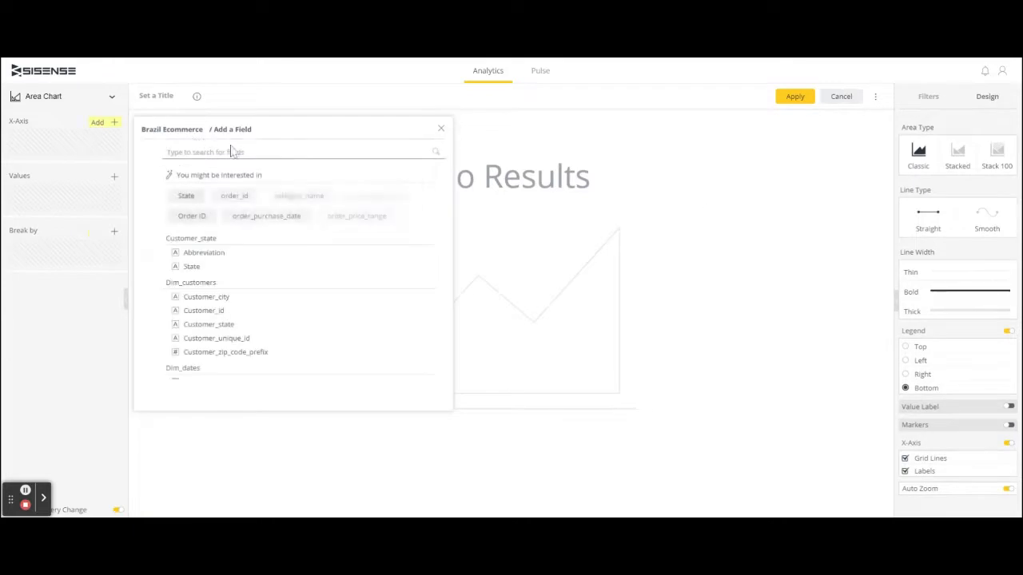
click(283, 223)
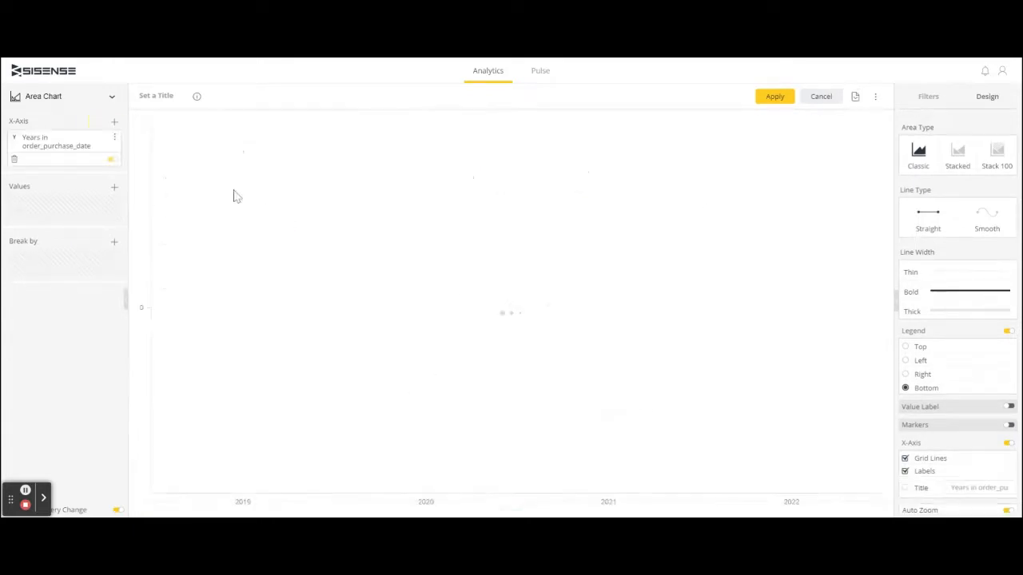
- Add the number of unique Order ID as the area chart's value and apply the widget to the dashboard
click(114, 187)
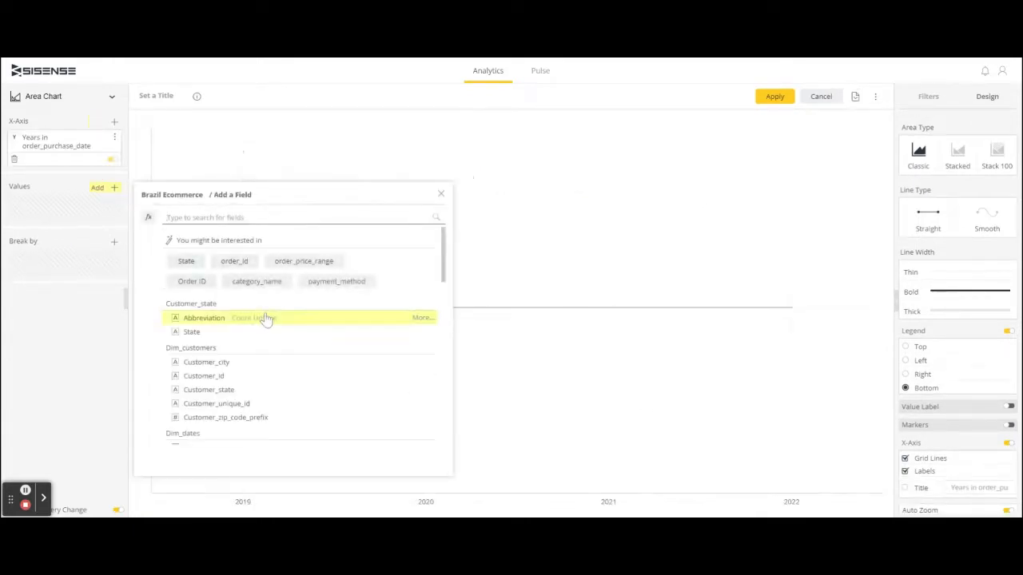
scroll(264, 320, down, 4)
click(235, 348)
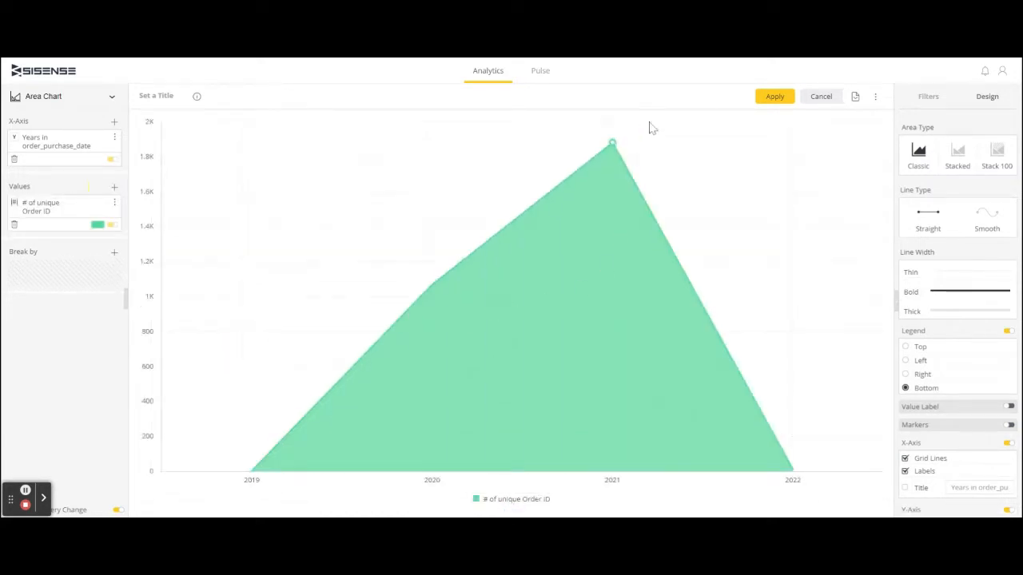
click(763, 98)
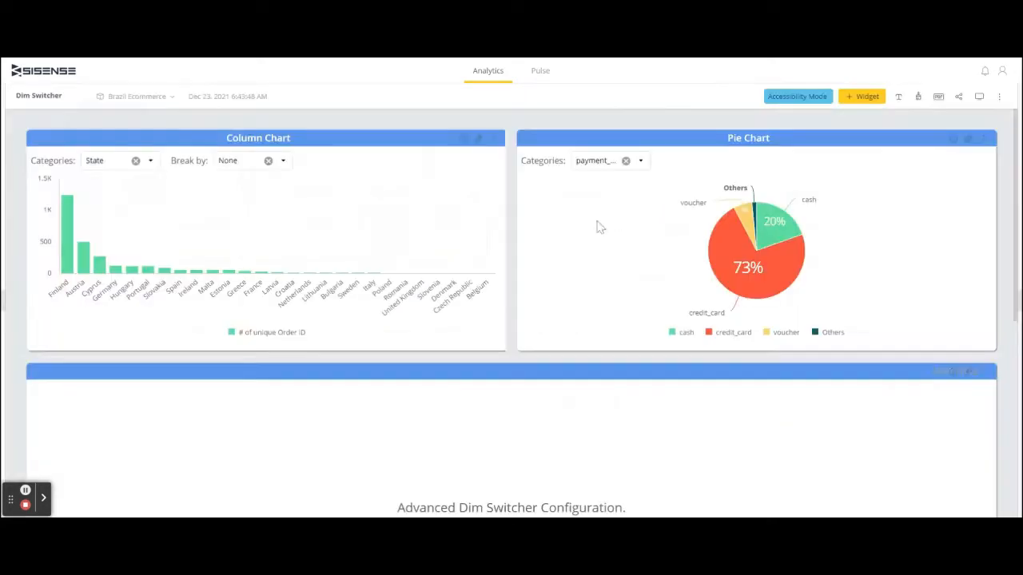
- Move the area chart above the Advanced Dim Switcher configuration widget and title it as orders over time
scroll(464, 308, down, 3)
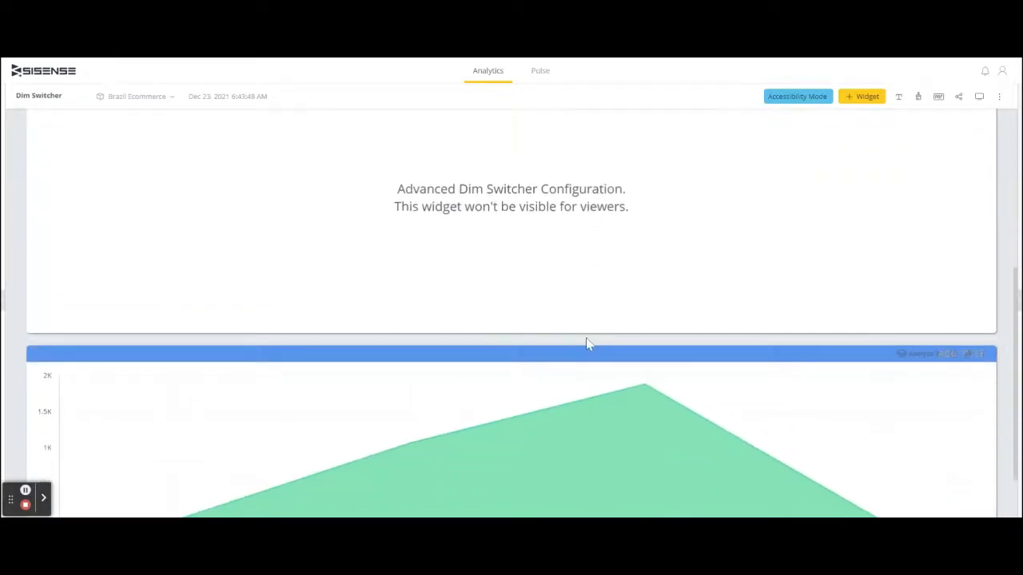
drag(577, 359, 560, 179)
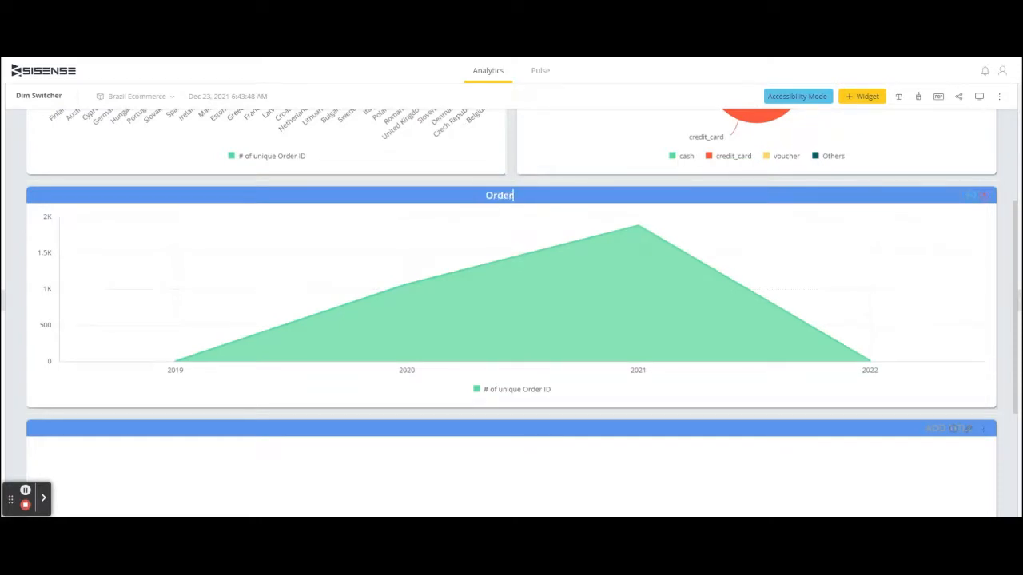
text(ver Time)
- Create another widget in advanced configuration and set its type to Advanced Dim Switcher
click(853, 99)
click(288, 445)
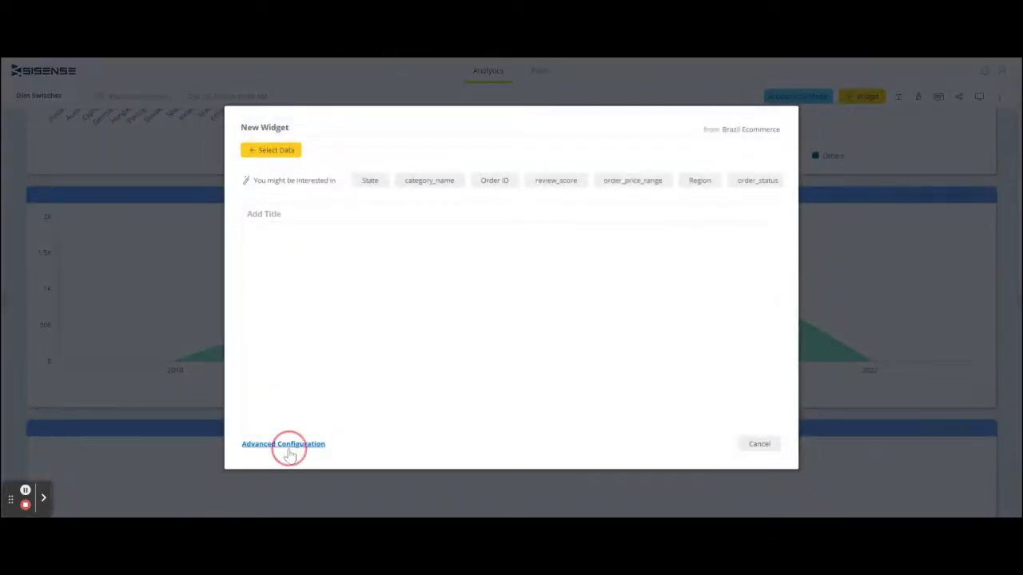
click(85, 101)
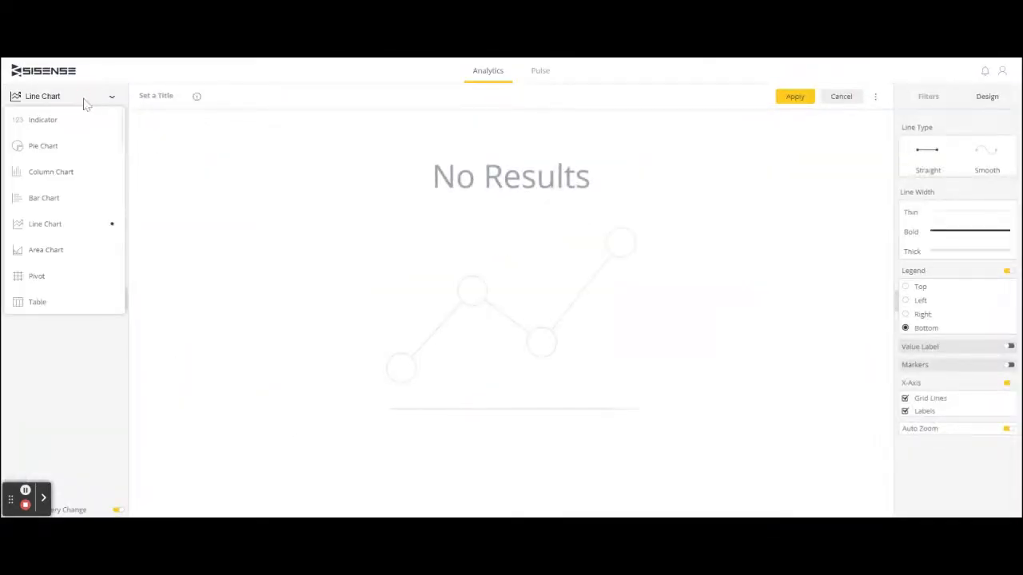
scroll(72, 200, down, 10)
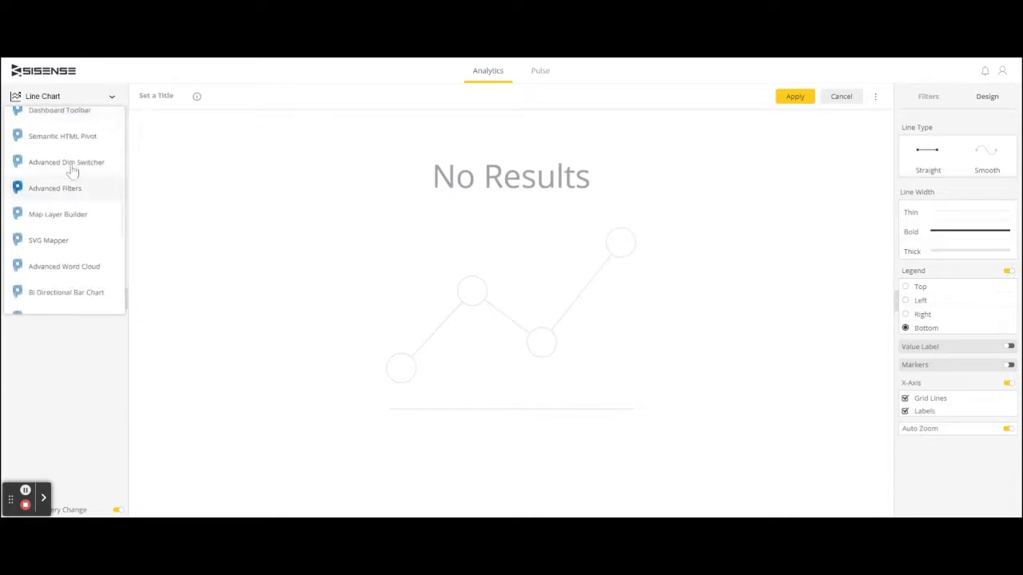
click(73, 163)
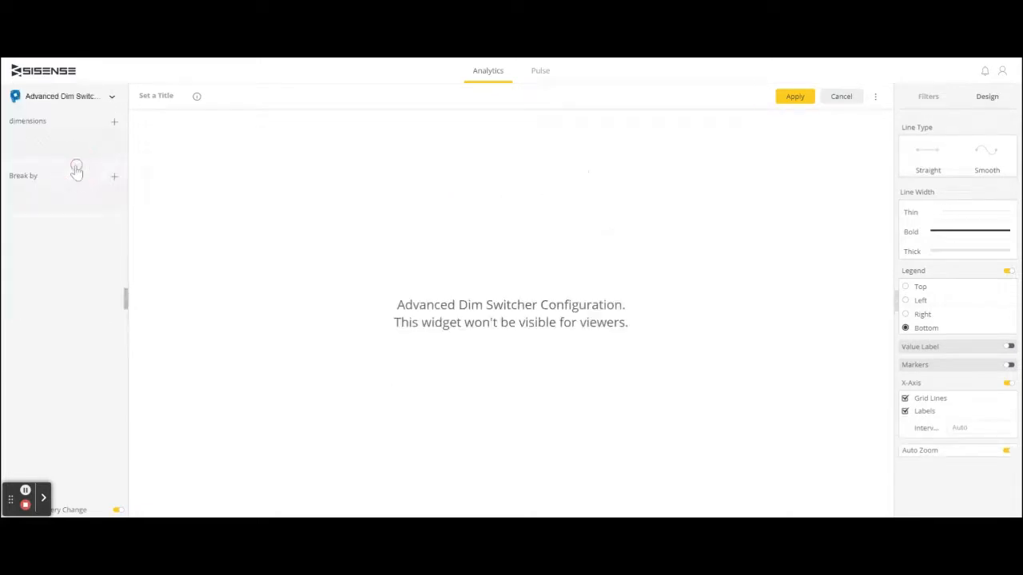
- Add order_purchase_date to the new switcher's dimensions and duplicate it so there are three date dimensions
click(116, 125)
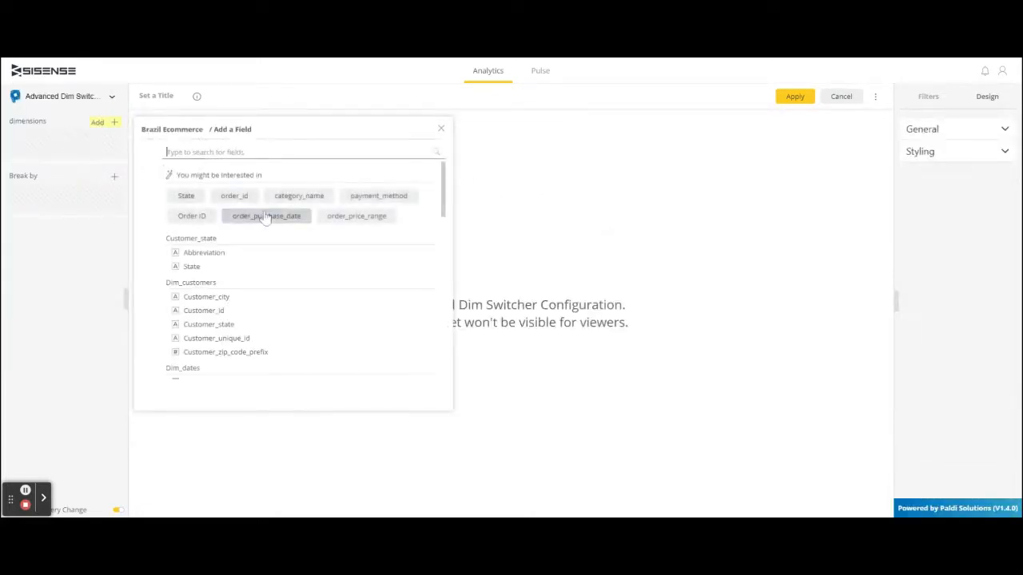
click(265, 216)
click(114, 138)
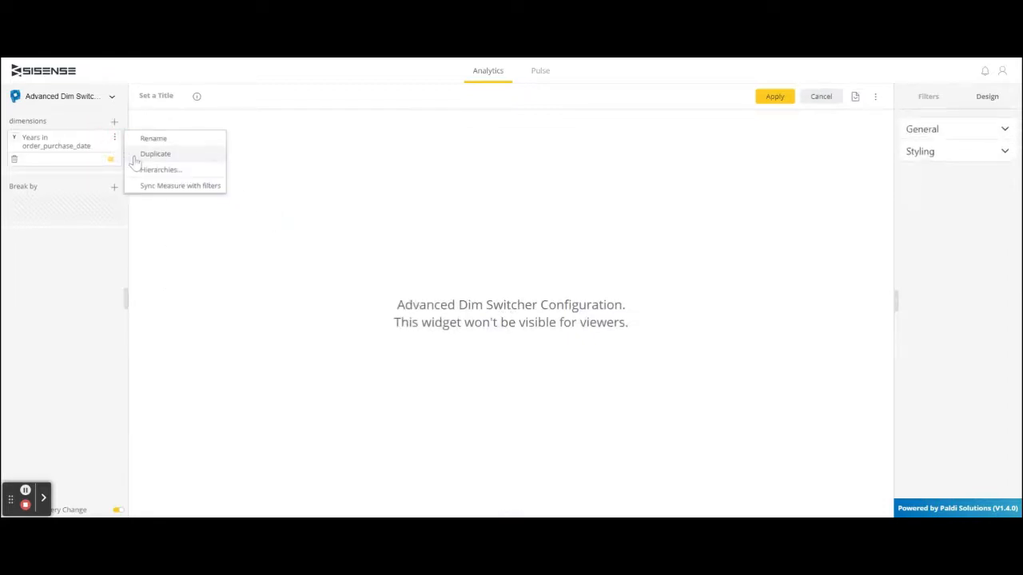
click(145, 154)
click(115, 179)
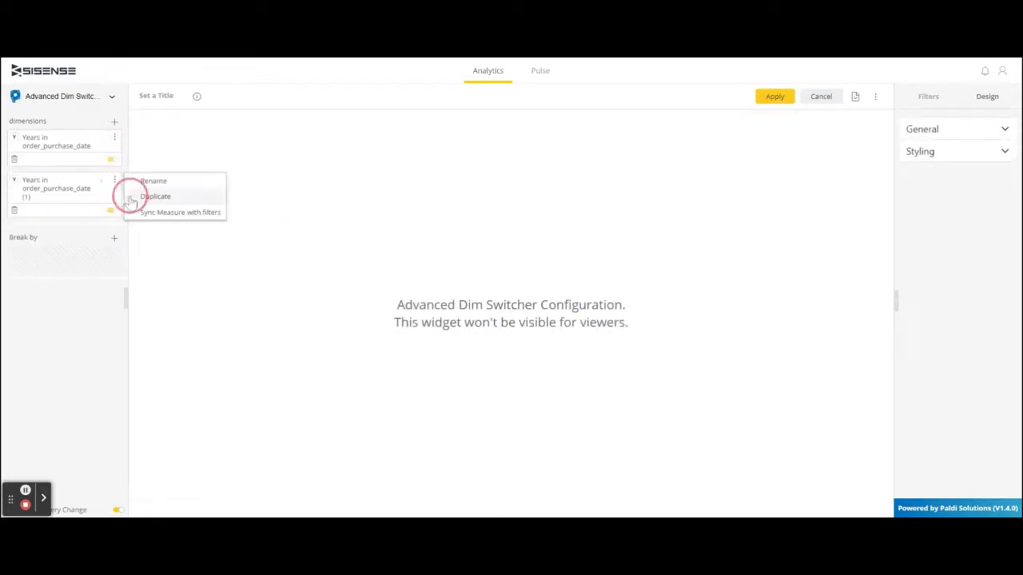
click(134, 194)
- Set the second order_purchase_date dimension to Quarters and the third to Months
click(36, 188)
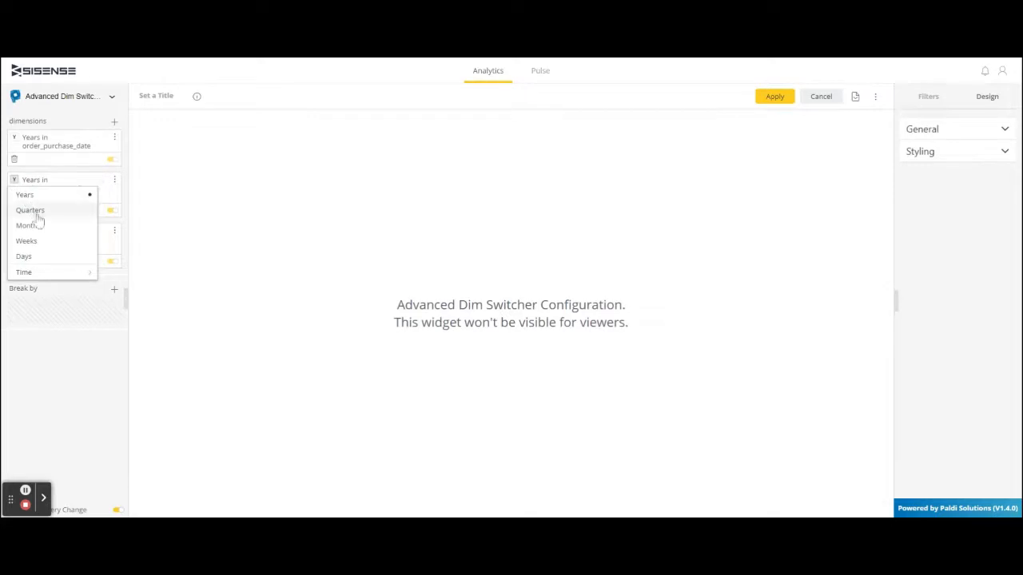
click(37, 217)
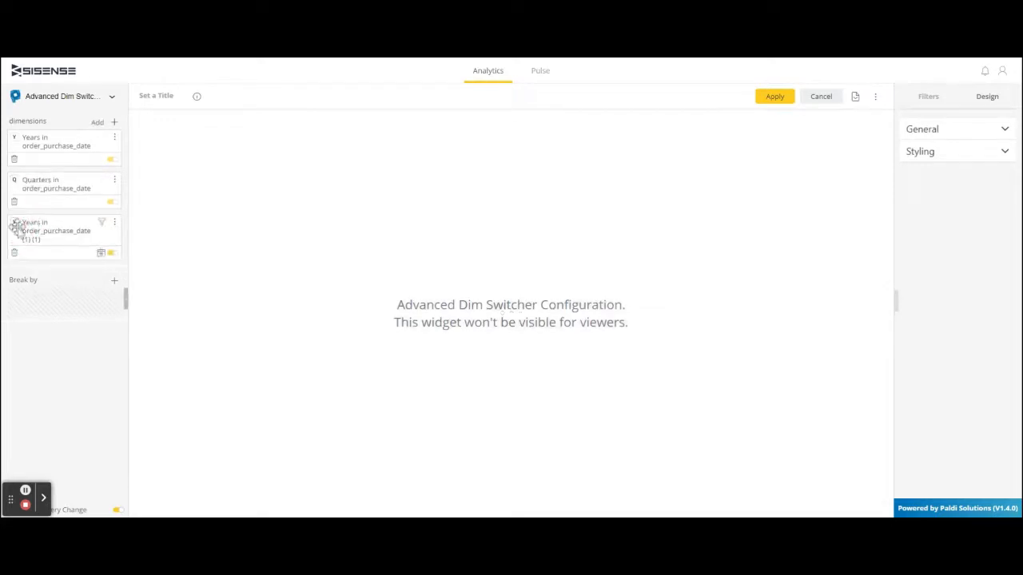
click(15, 227)
click(41, 267)
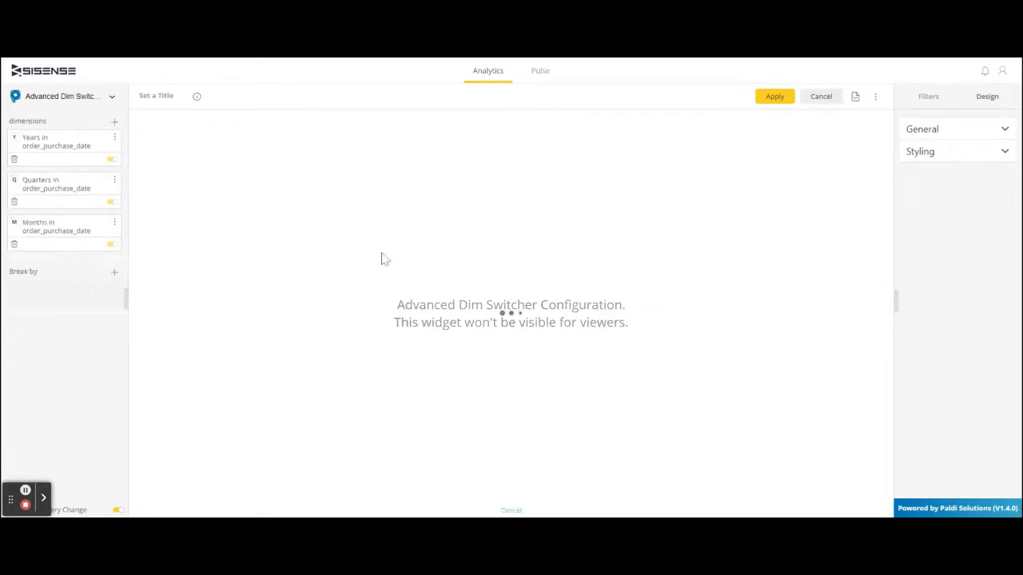
- Set the switcher's Dropdown Content Background Color to light blue, RGB 206, 221, 245
click(934, 163)
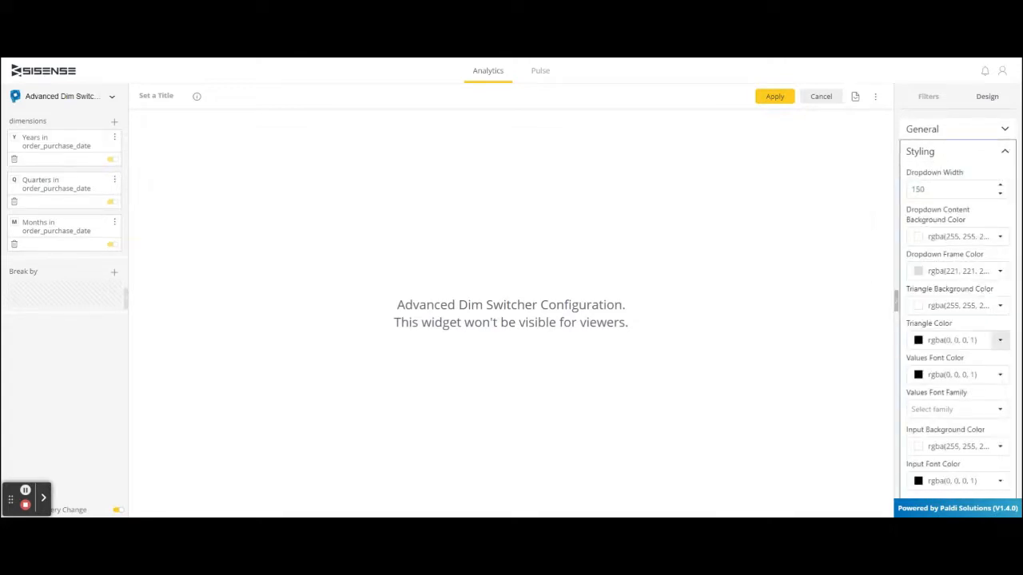
click(998, 238)
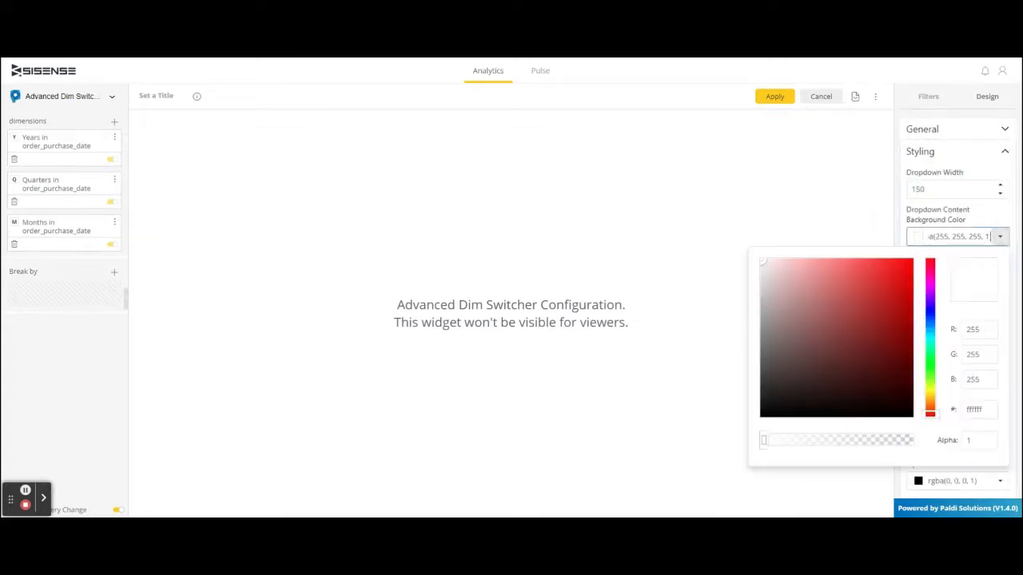
click(930, 321)
click(786, 265)
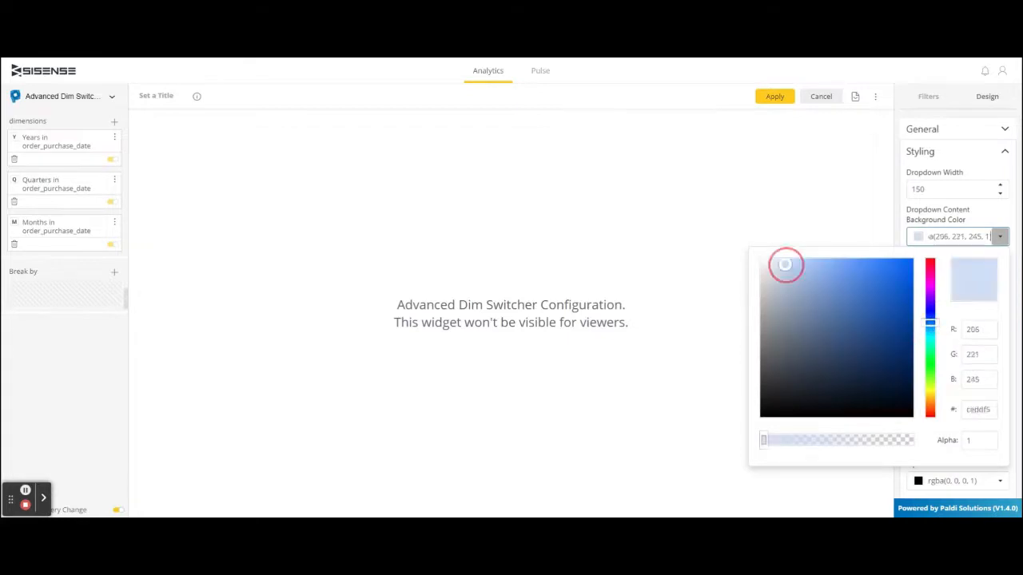
click(823, 208)
- Set the Dropdown Frame Color to a strong blue, RGB 15, 25, 217
click(999, 272)
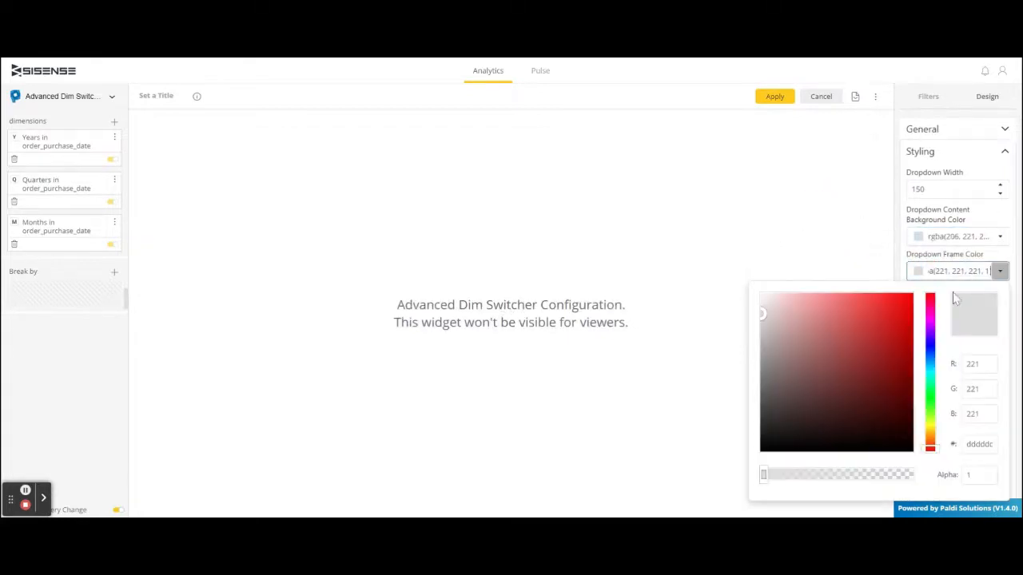
click(932, 357)
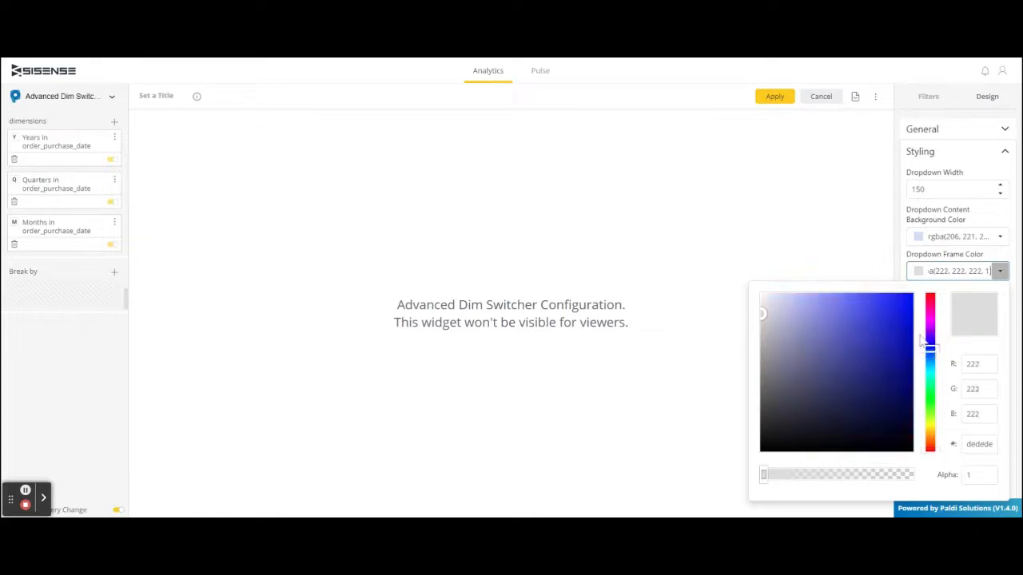
click(902, 317)
click(870, 255)
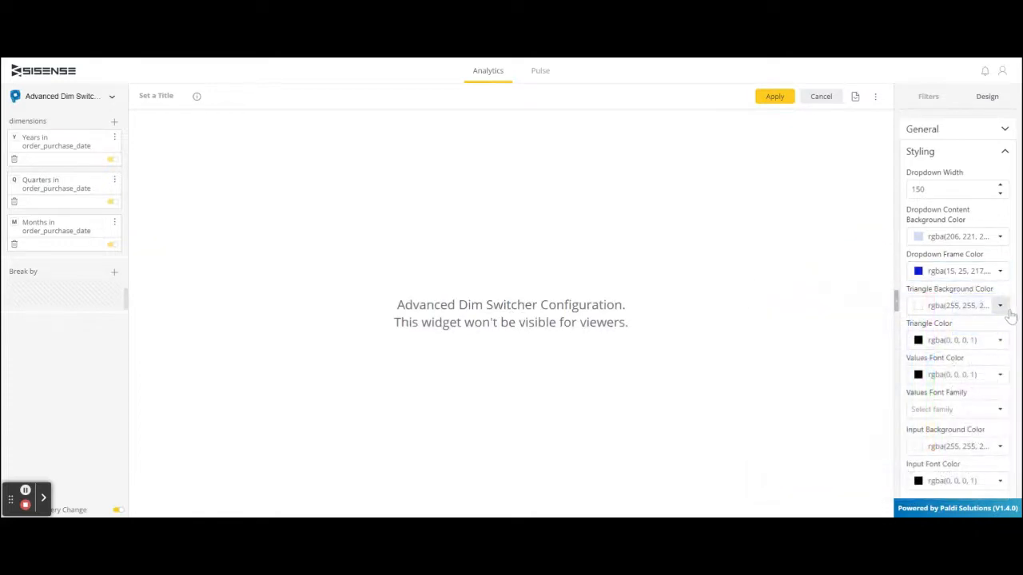
- Set the Triangle Background Color to dark blue, RGB 9, 12, 135
click(1000, 306)
click(931, 145)
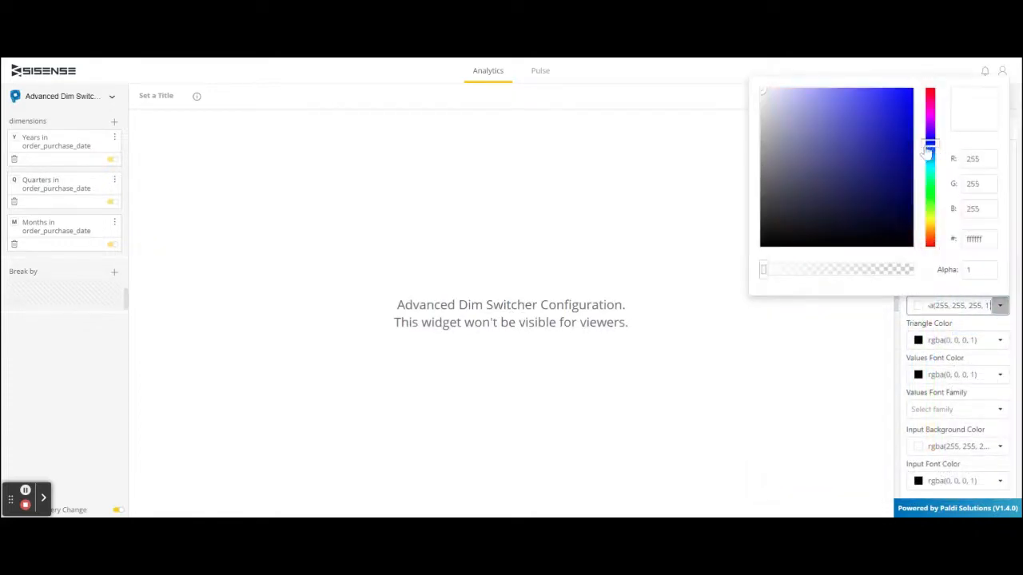
click(903, 163)
click(866, 338)
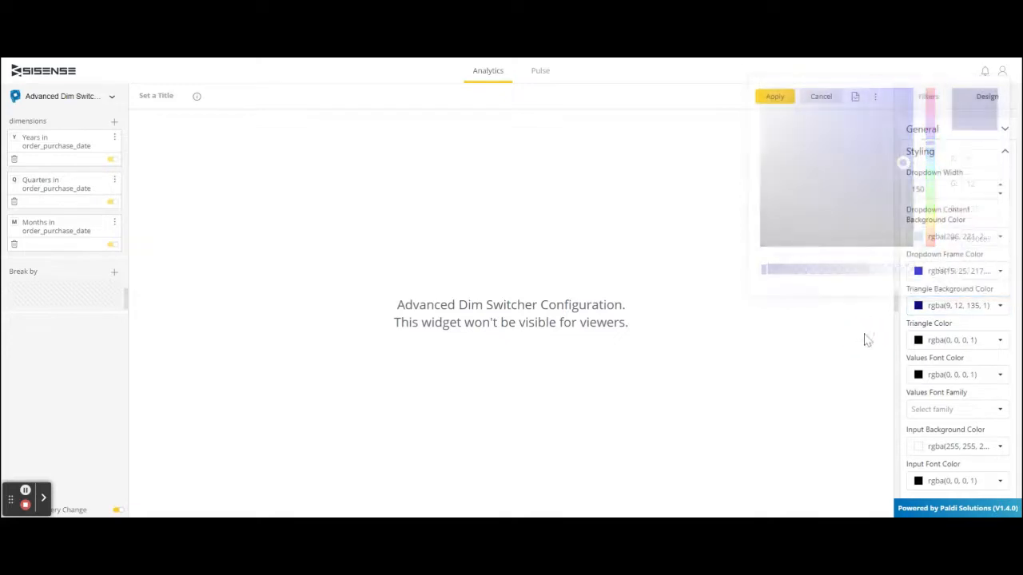
- Set the Triangle Color to dark indigo, RGB 28, 7, 135
click(999, 342)
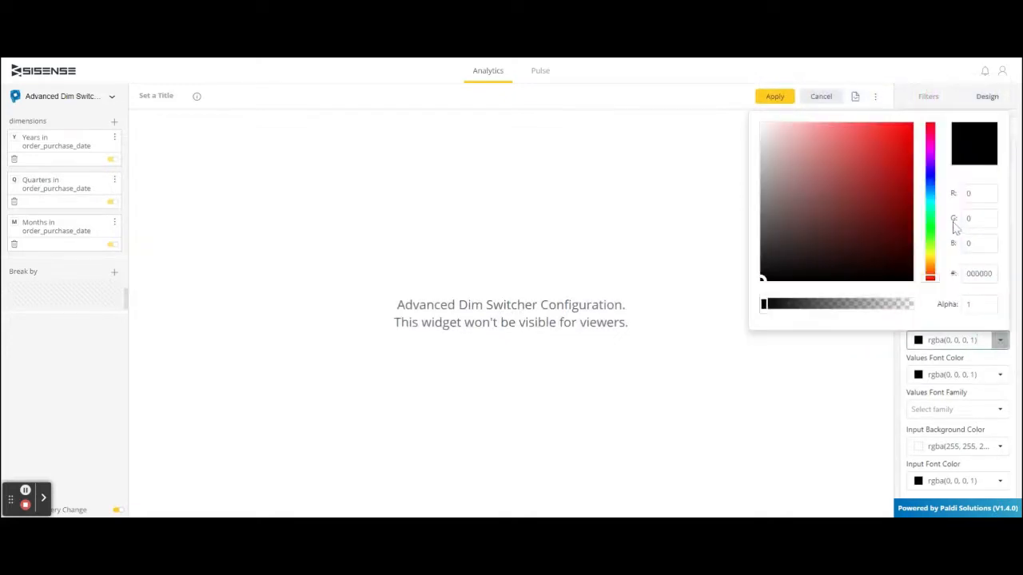
click(928, 191)
click(906, 196)
click(828, 382)
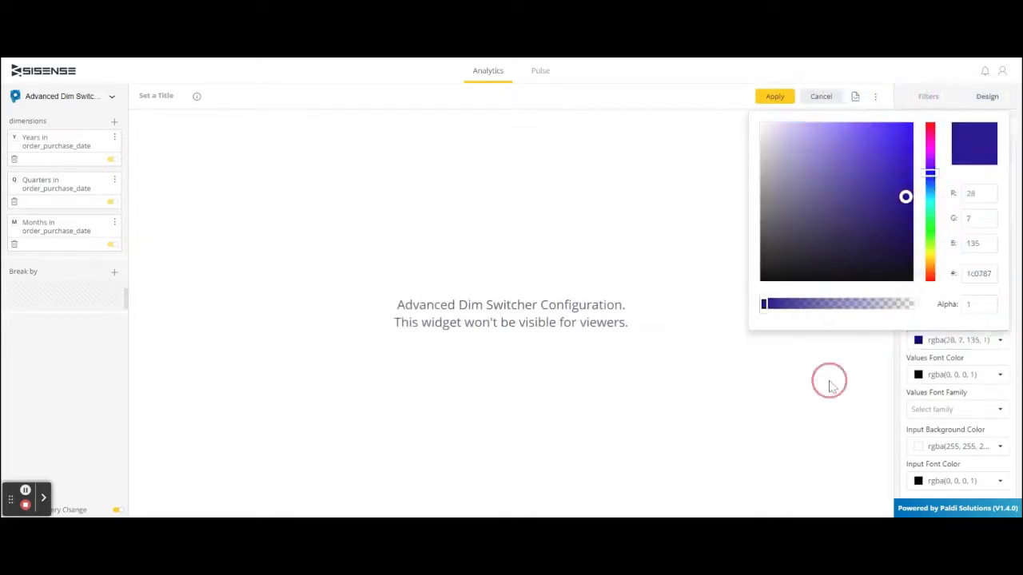
- Lighten the Triangle Background Color to a pale violet-blue, with red 148 and green 149
click(1000, 305)
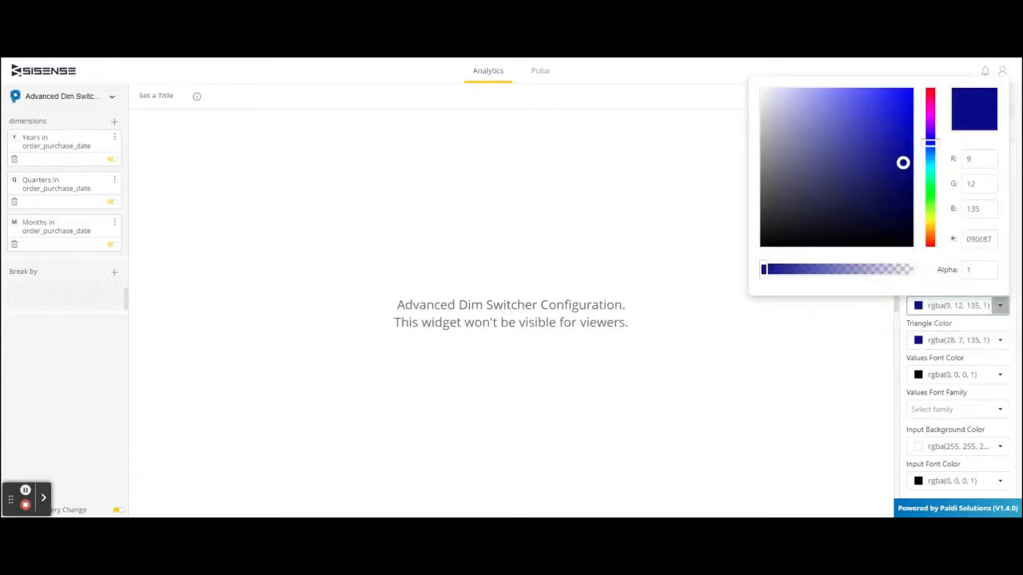
click(820, 96)
click(827, 340)
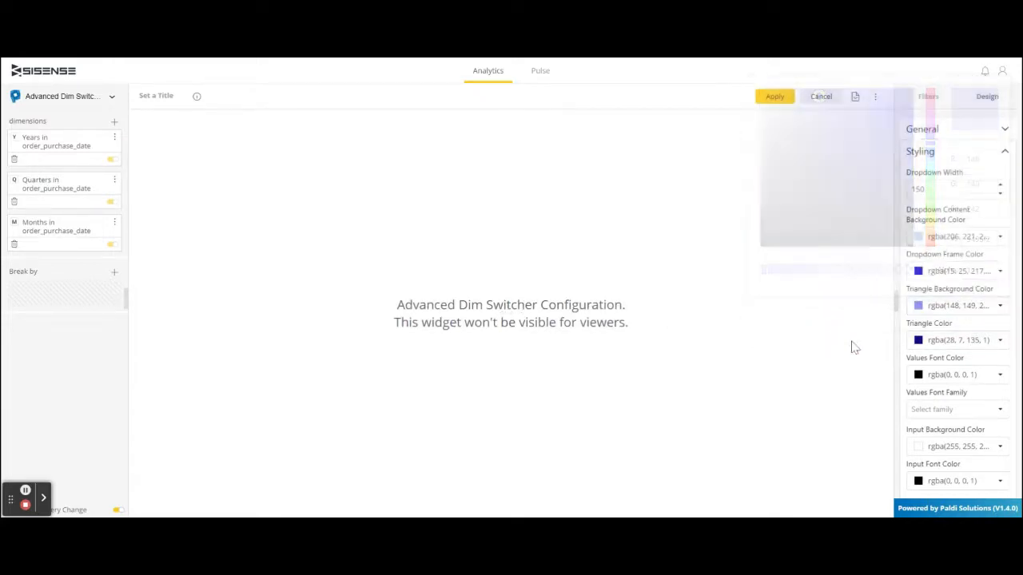
- Set the Values Font Color to vivid blue, RGB 32, 9, 237
click(999, 374)
click(929, 210)
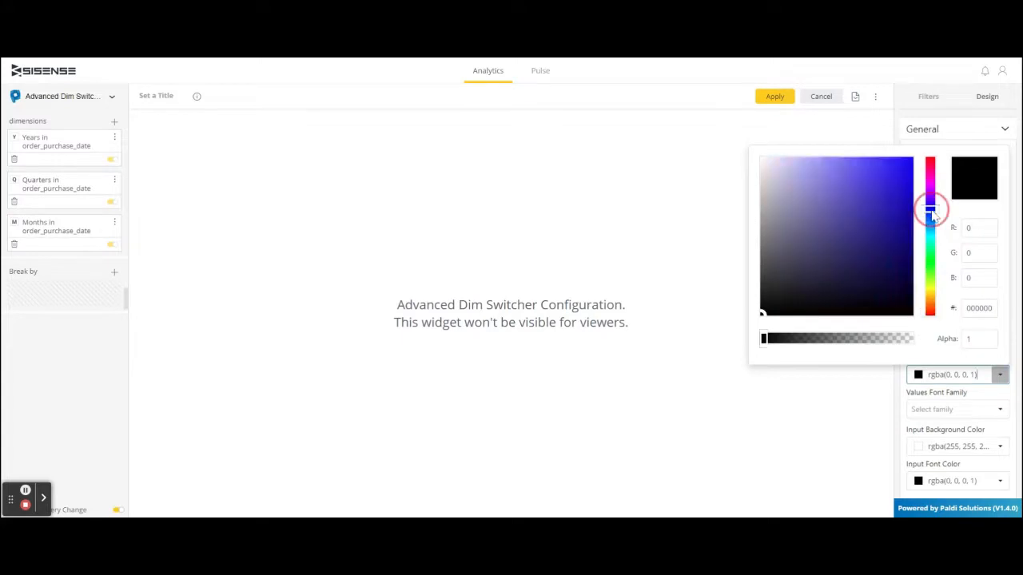
click(906, 167)
click(819, 416)
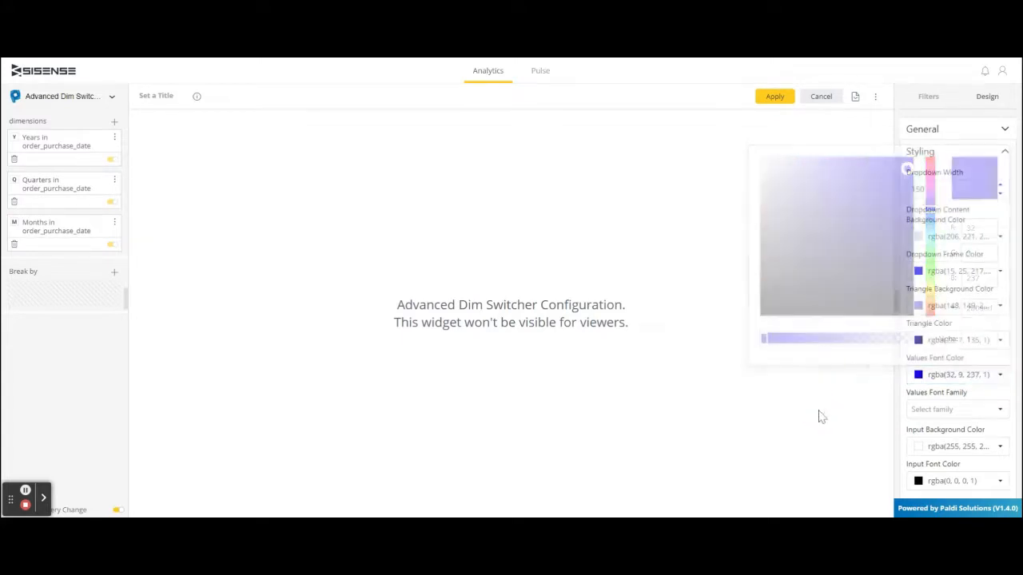
- Apply the switcher's styling and reload the Dim Switcher dashboard
scroll(959, 384, down, 1)
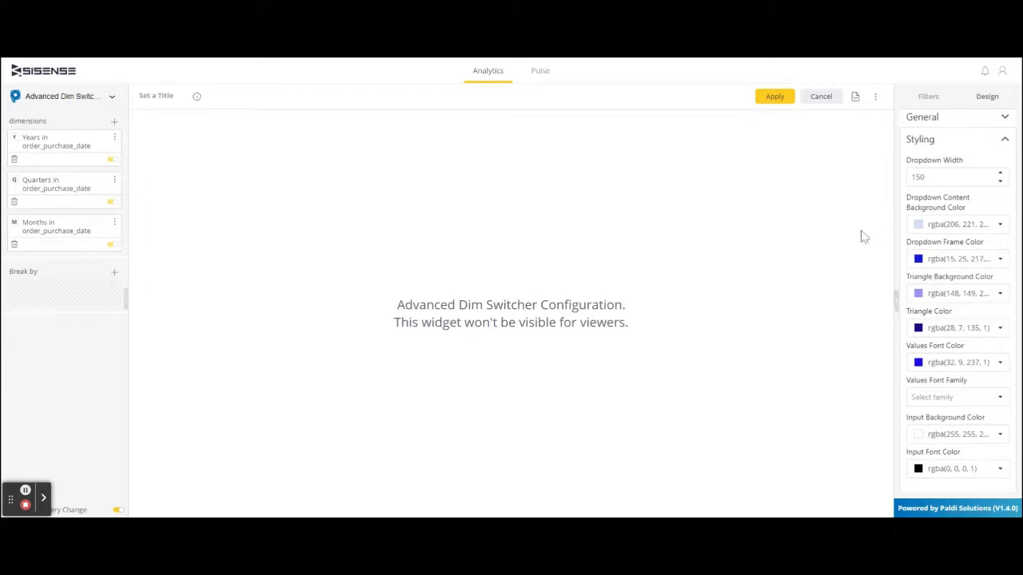
click(777, 99)
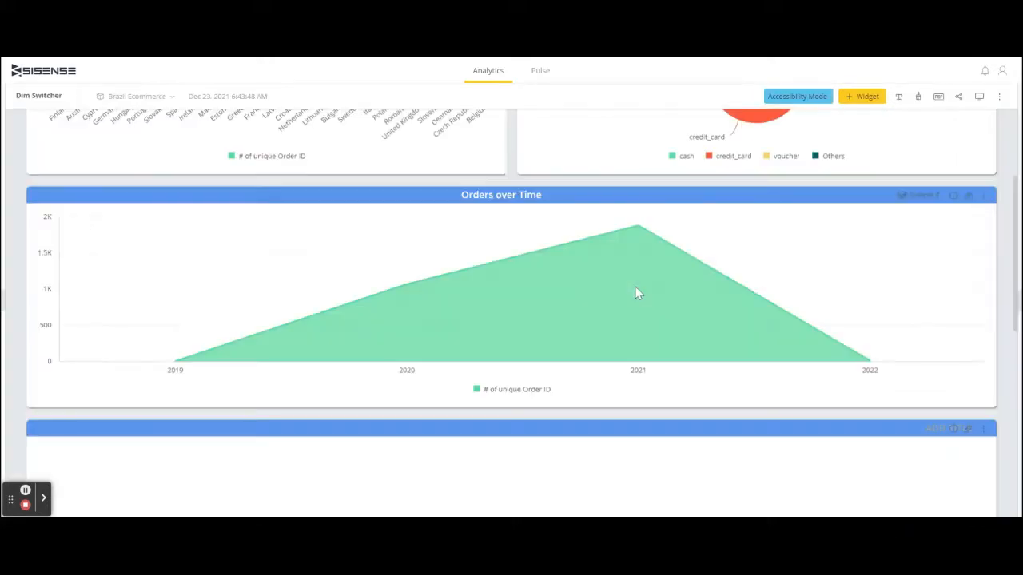
scroll(882, 389, down, 5)
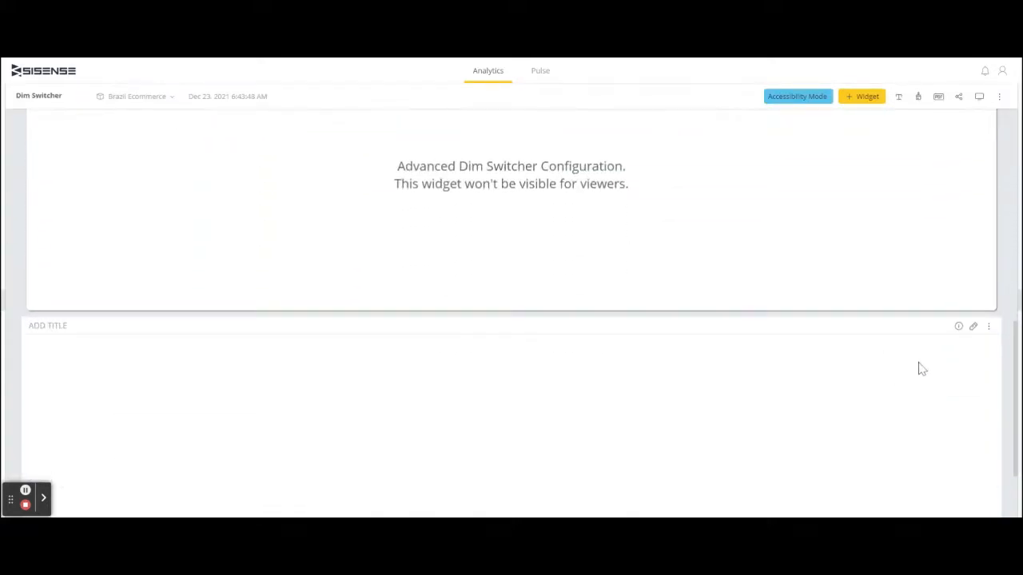
click(130, 60)
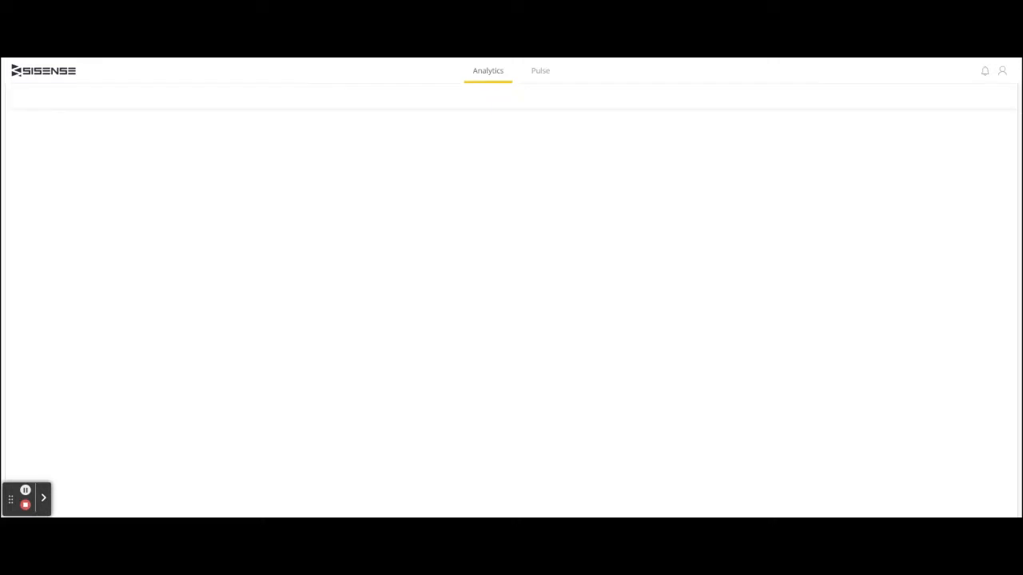
- Edit the lower untitled Advanced Dim Switcher to affect only the Orders over Time widget, title it "Time Dimensions" and apply
scroll(568, 323, down, 3)
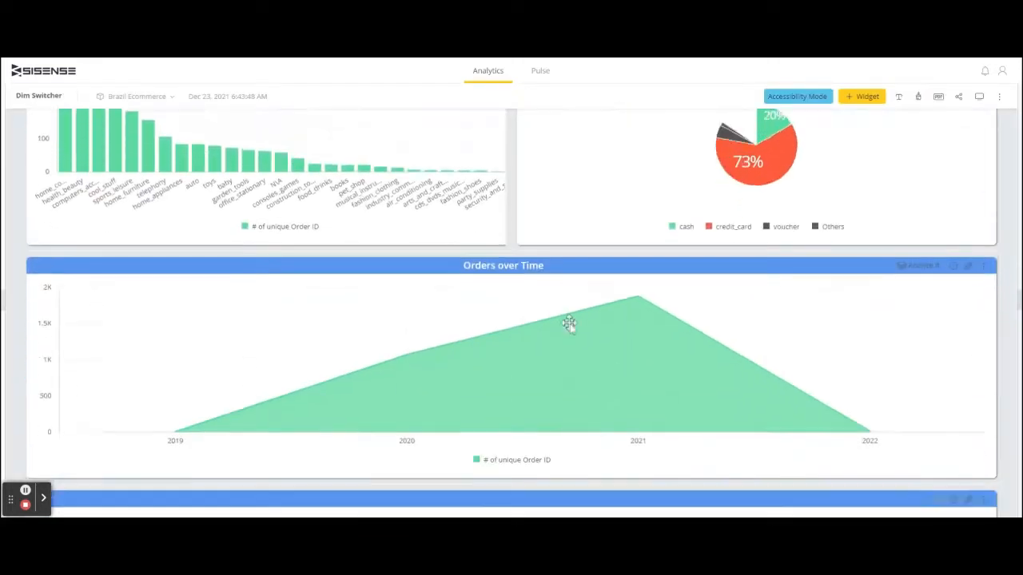
scroll(569, 323, down, 5)
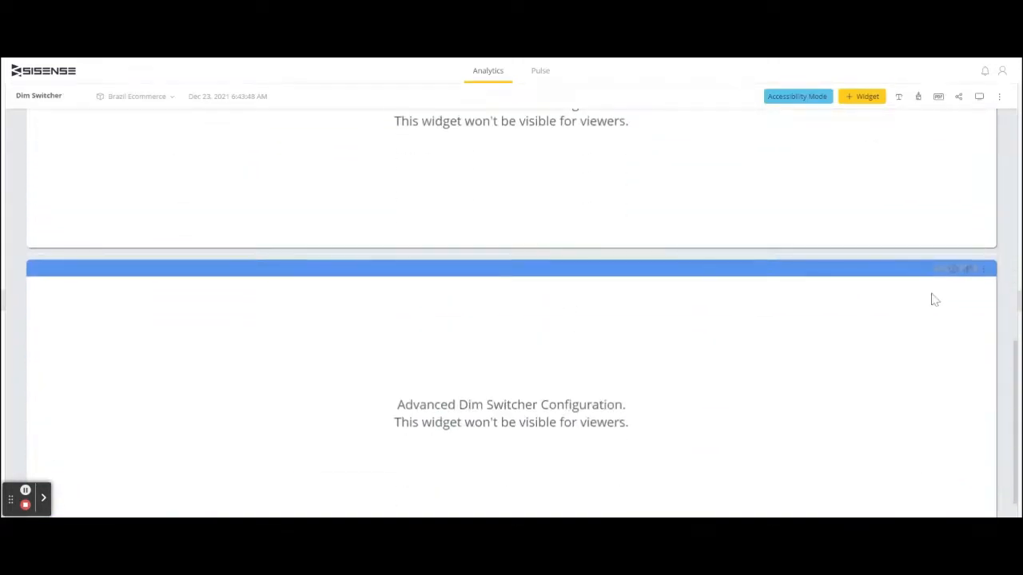
click(981, 270)
click(968, 269)
click(968, 127)
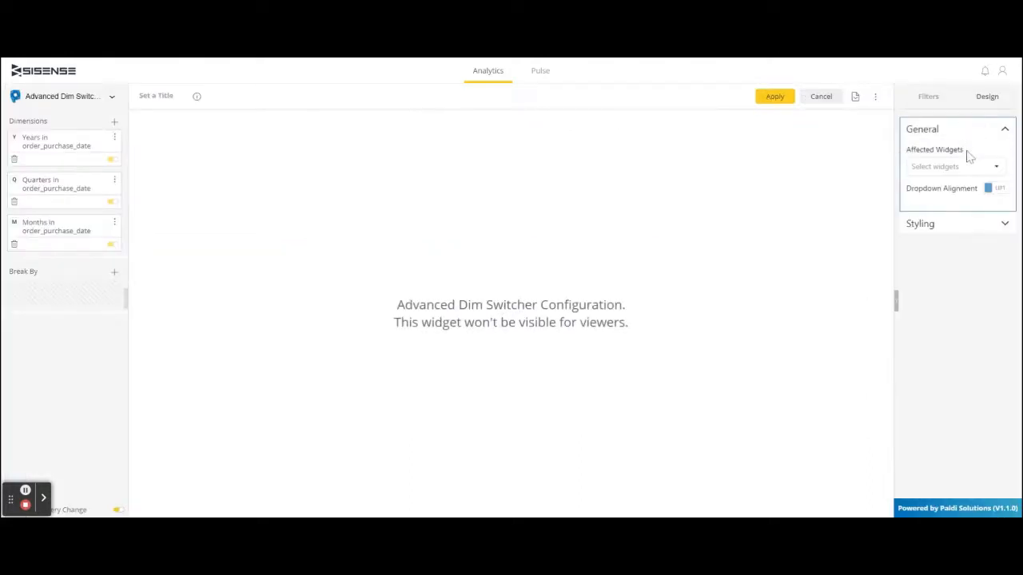
click(966, 170)
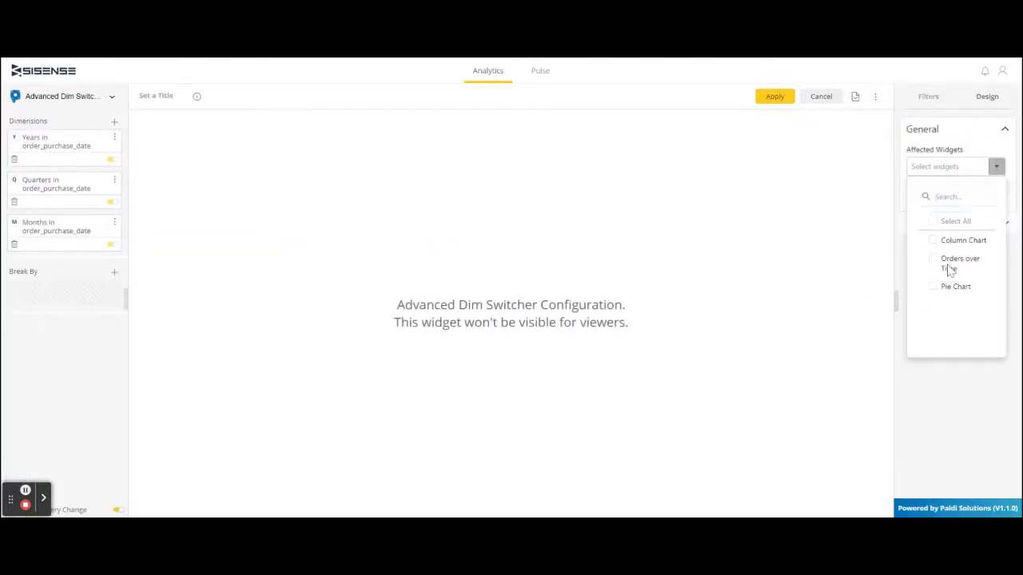
click(933, 259)
click(863, 240)
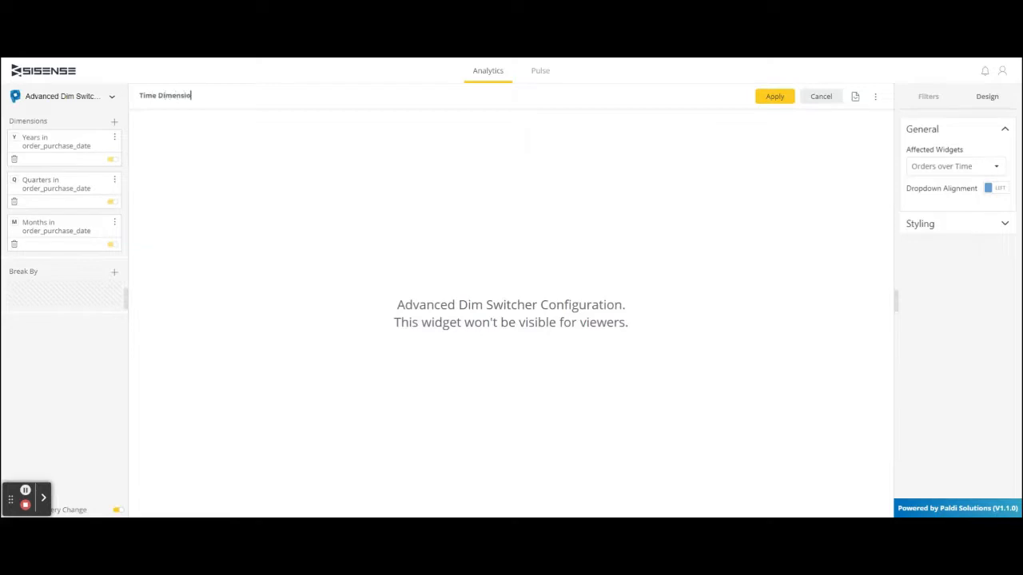
click(771, 96)
- Reload the dashboard so the Time Dimensions switcher loads on the Orders over Time chart
scroll(454, 201, up, 2)
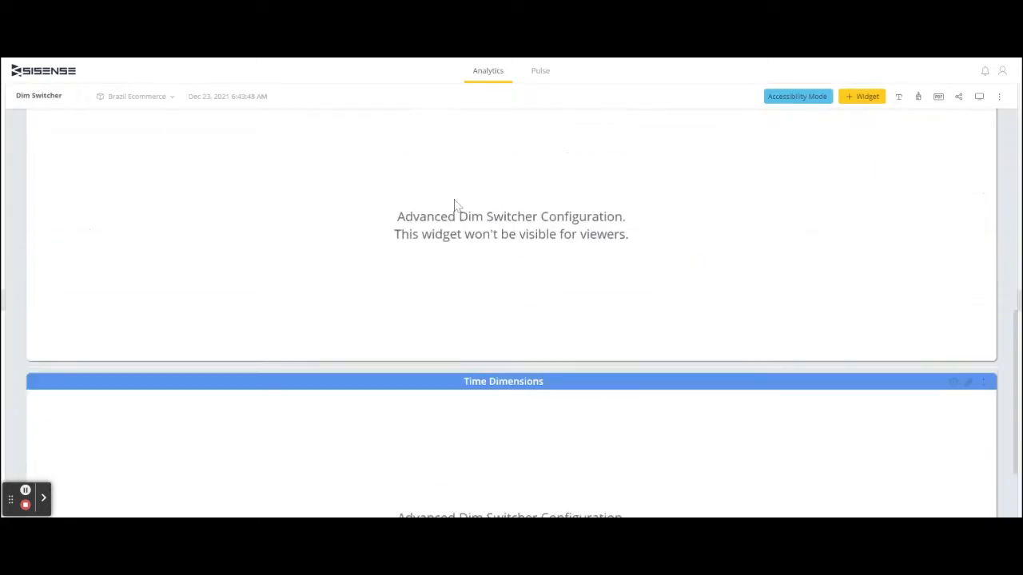
scroll(454, 201, up, 5)
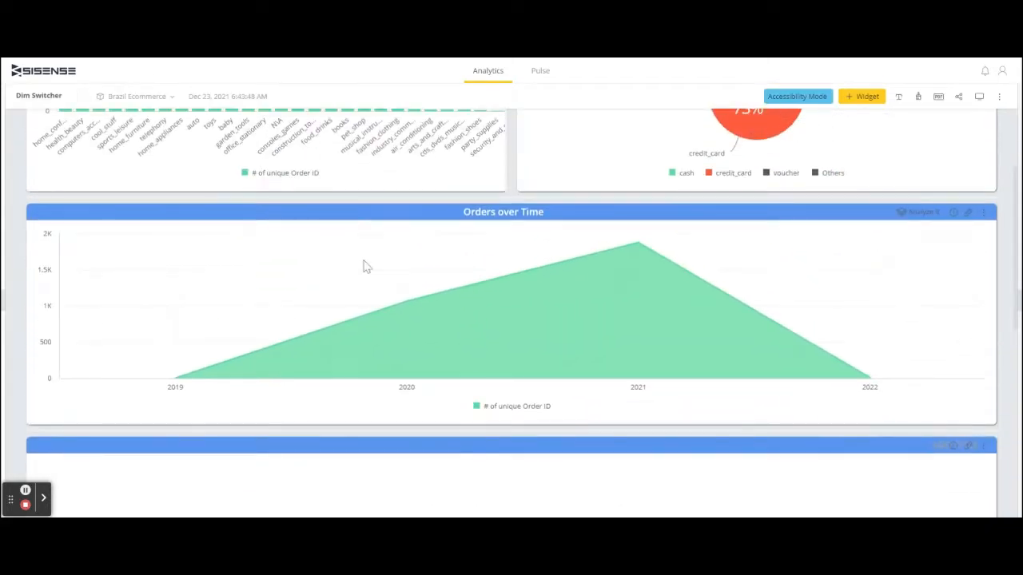
key(F5)
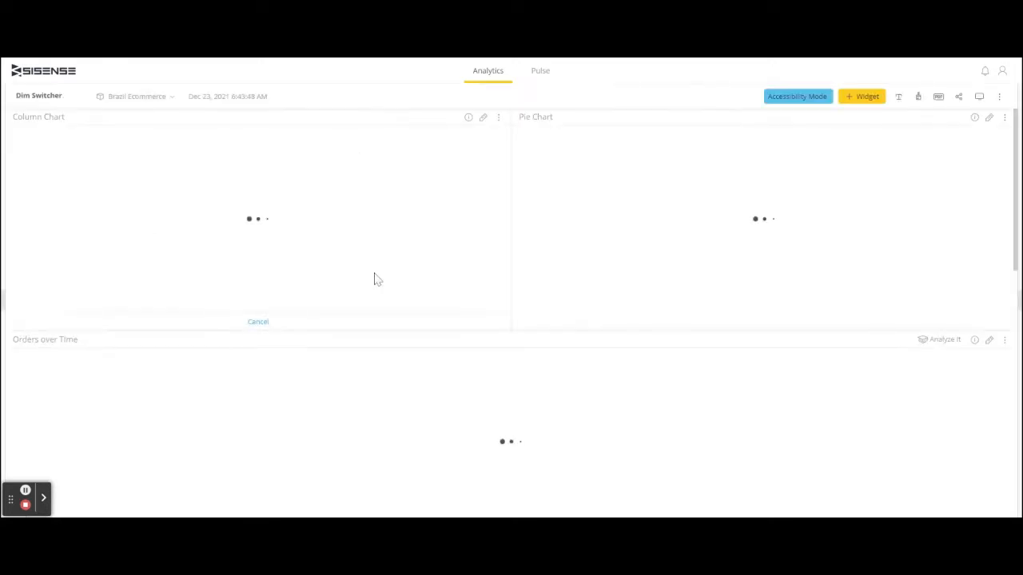
scroll(376, 279, down, 1)
scroll(198, 274, down, 1)
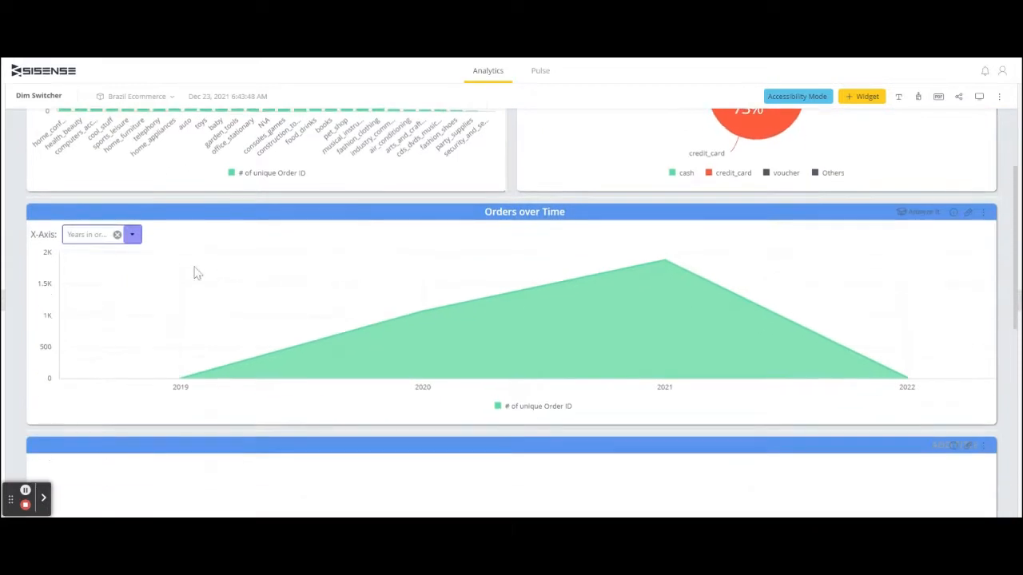
- Test the Orders over Time X-Axis switcher with quarters, months and years of order_purchase_date
click(135, 237)
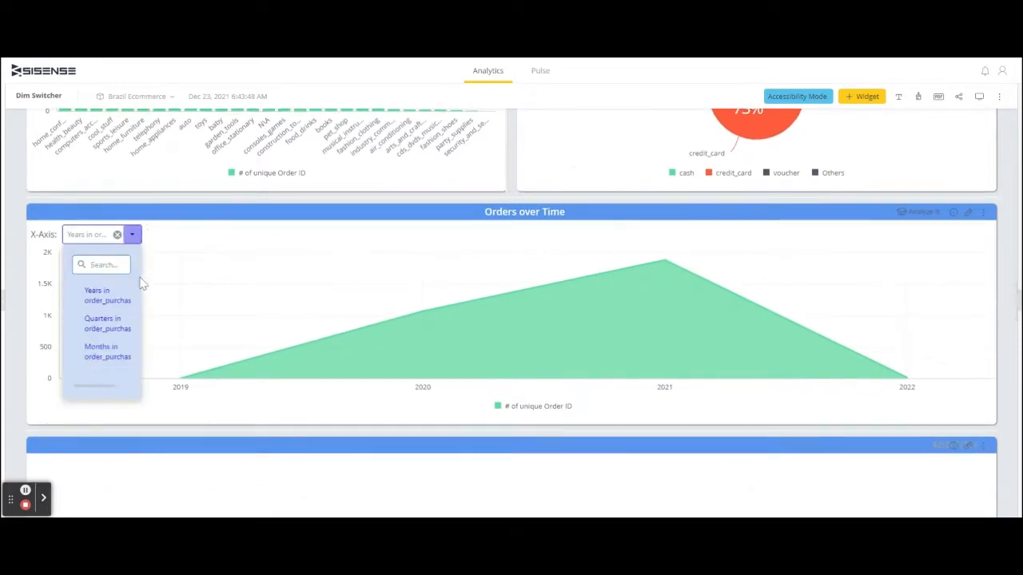
click(119, 326)
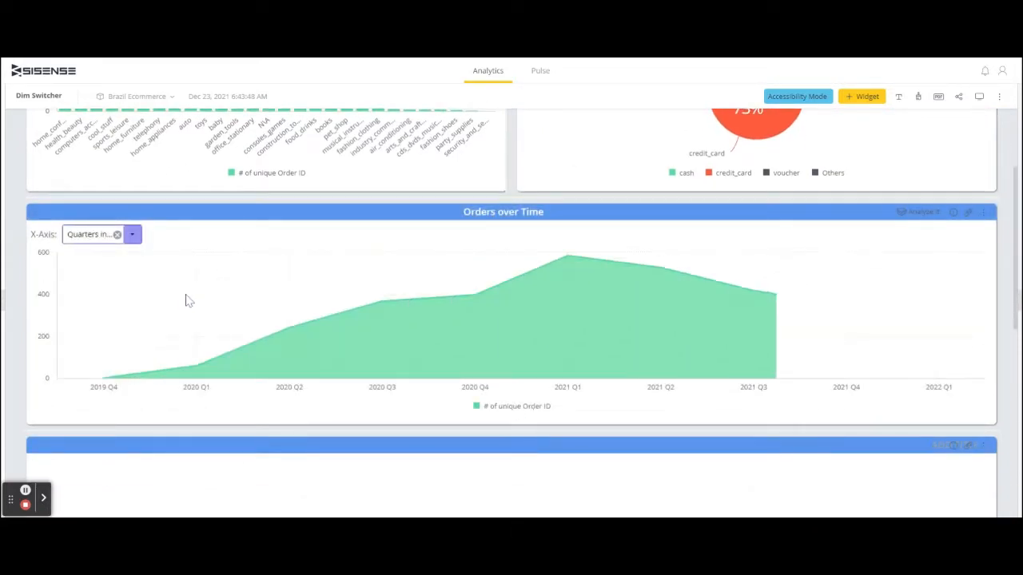
click(132, 236)
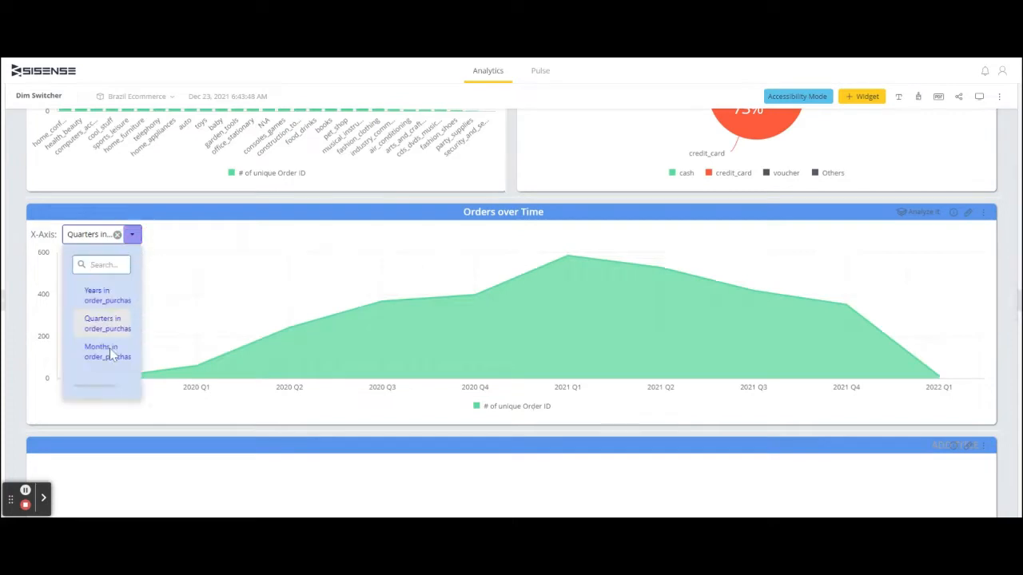
click(110, 348)
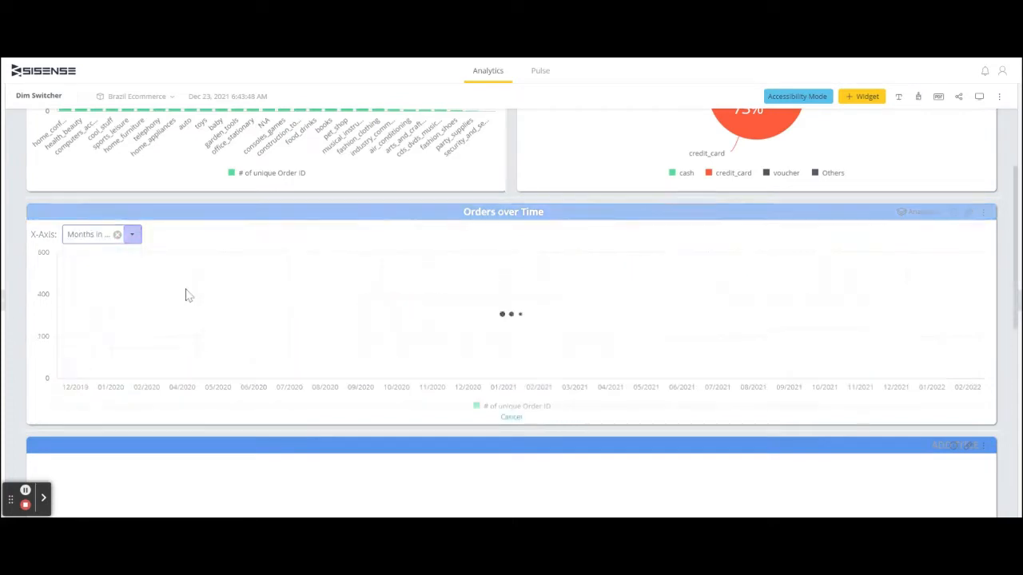
click(133, 235)
click(104, 297)
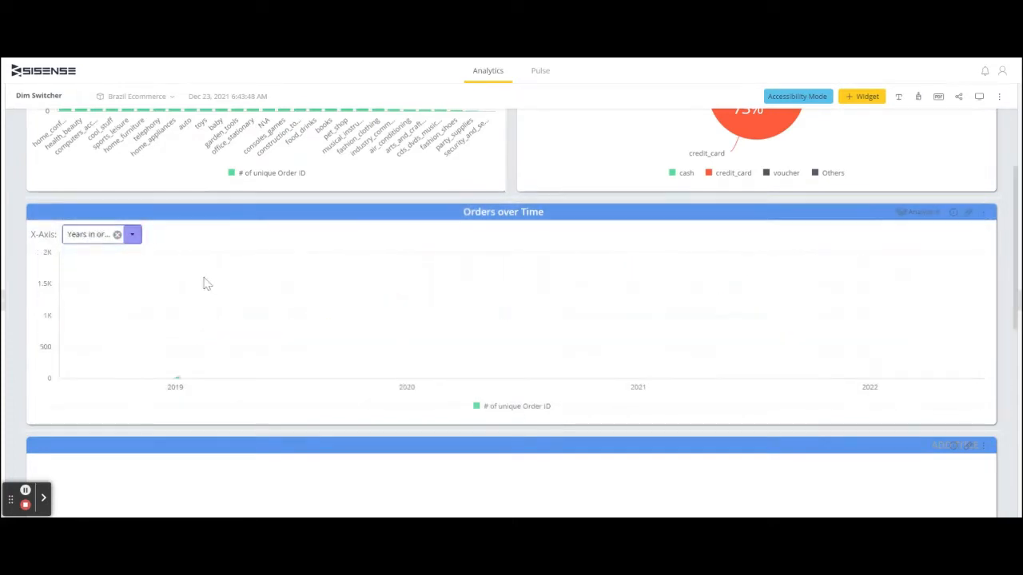
- Switch the Column Chart's category to the payment method dimension and break it by order price range
scroll(226, 289, up, 2)
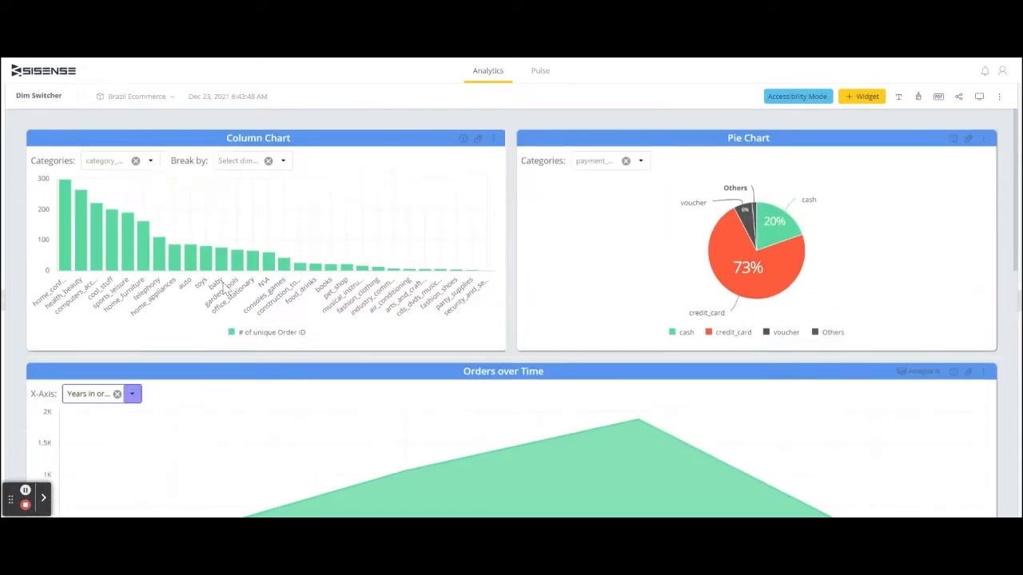
click(149, 161)
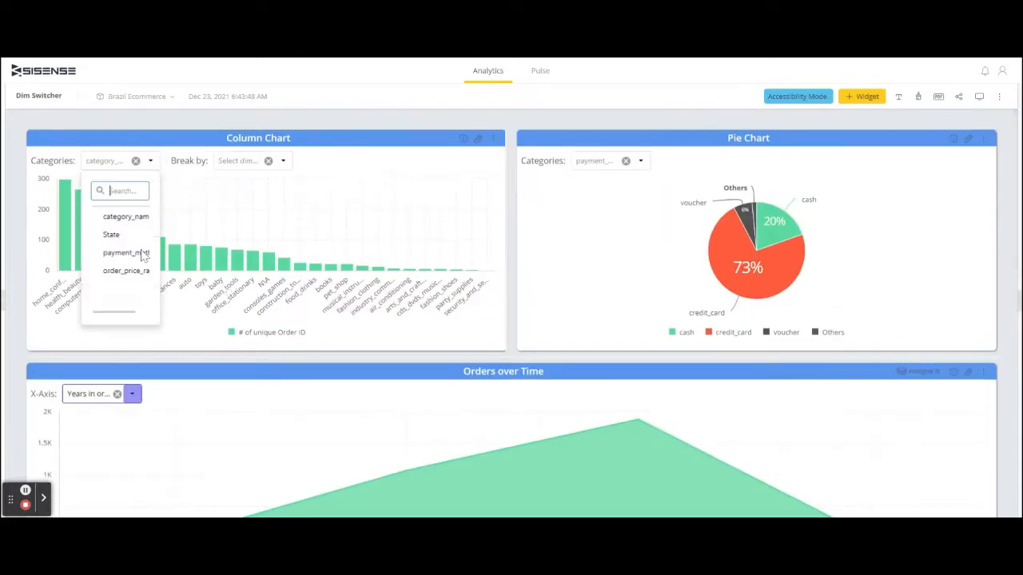
click(132, 253)
click(283, 161)
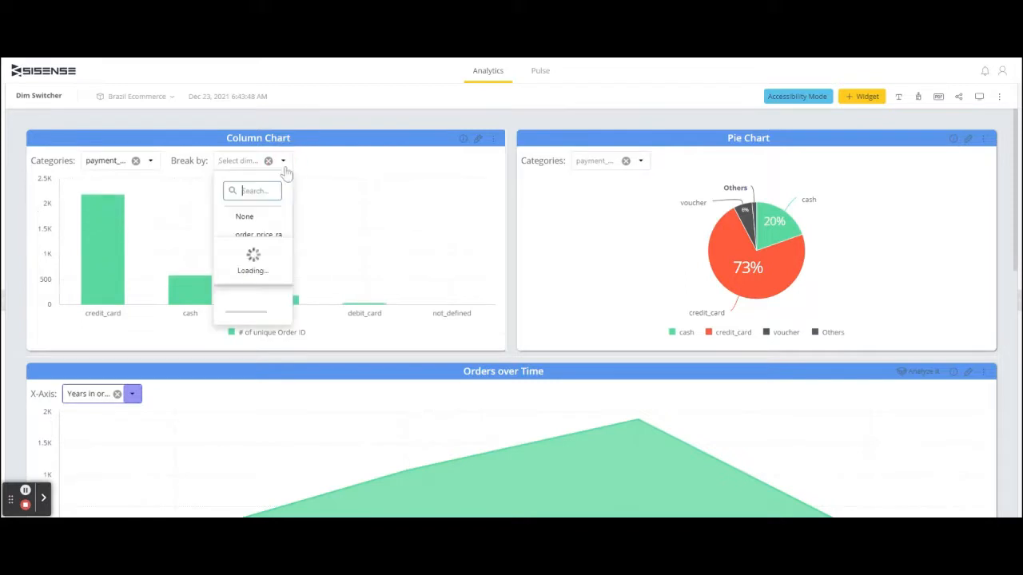
click(262, 237)
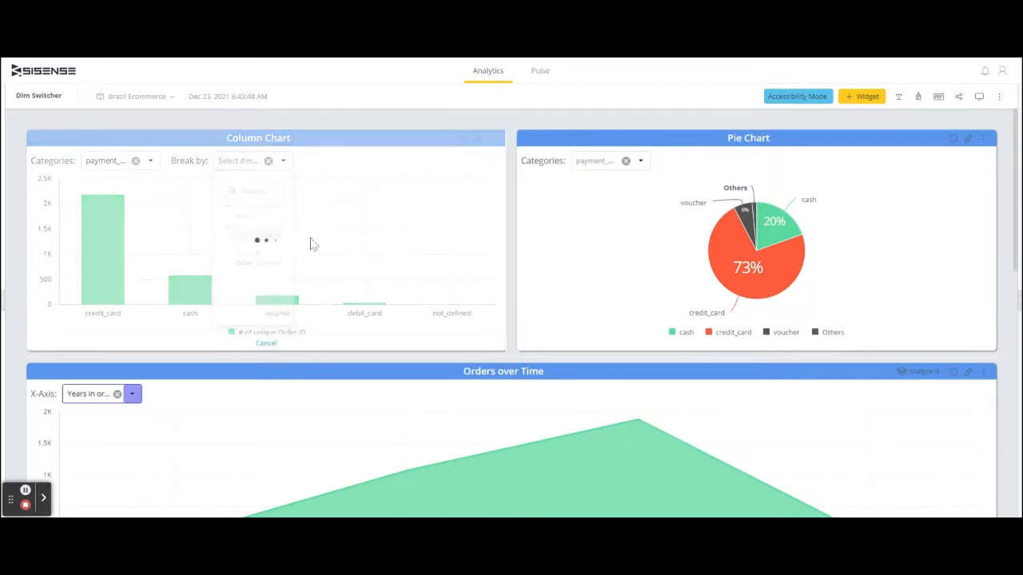
- Switch the Pie Chart's category to the order price range dimension
click(640, 162)
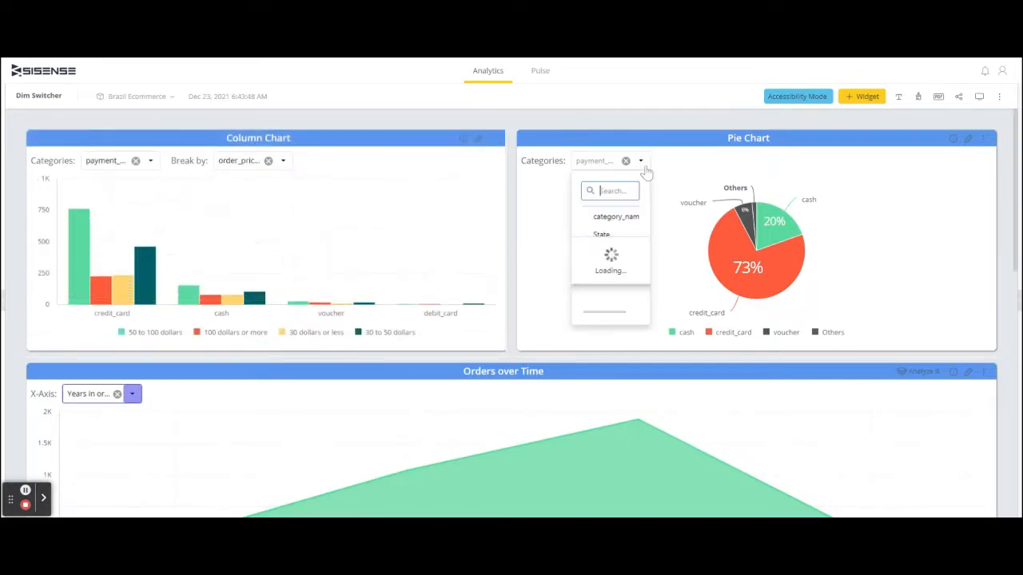
click(631, 256)
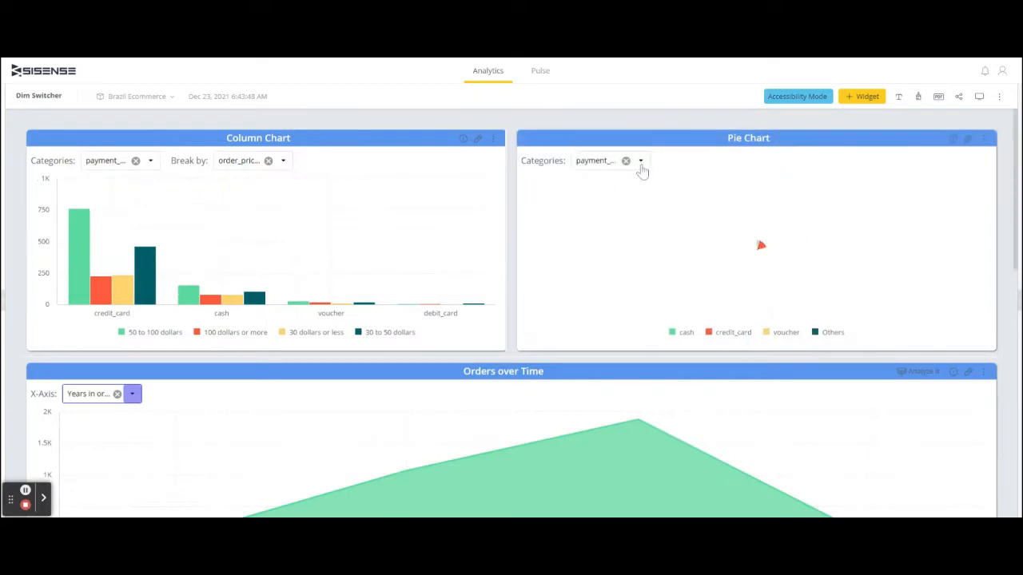
click(640, 162)
click(620, 272)
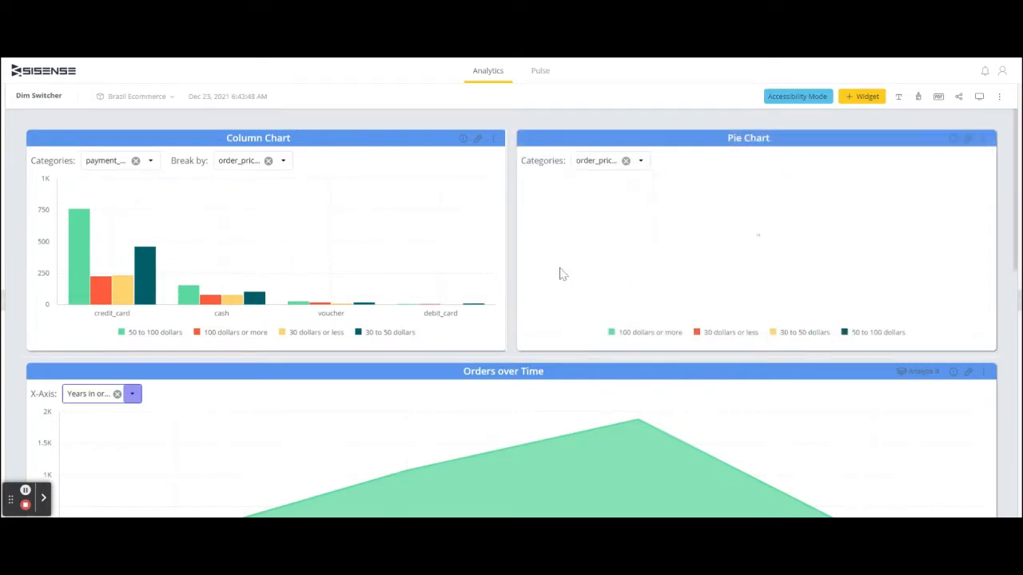
- Switch the Orders over Time X-Axis to quarters and review the whole dashboard
scroll(561, 271, down, 2)
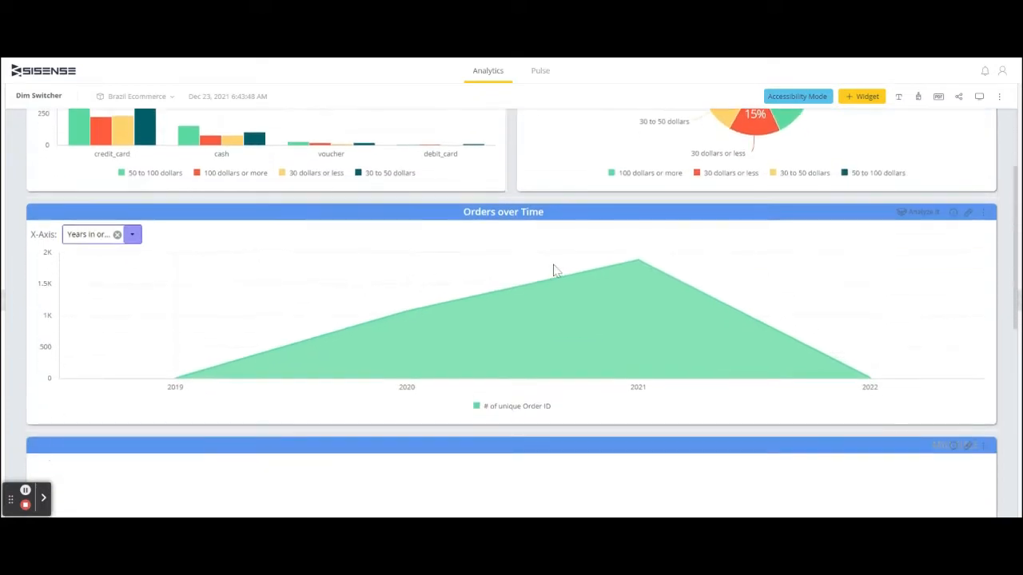
click(132, 235)
click(103, 325)
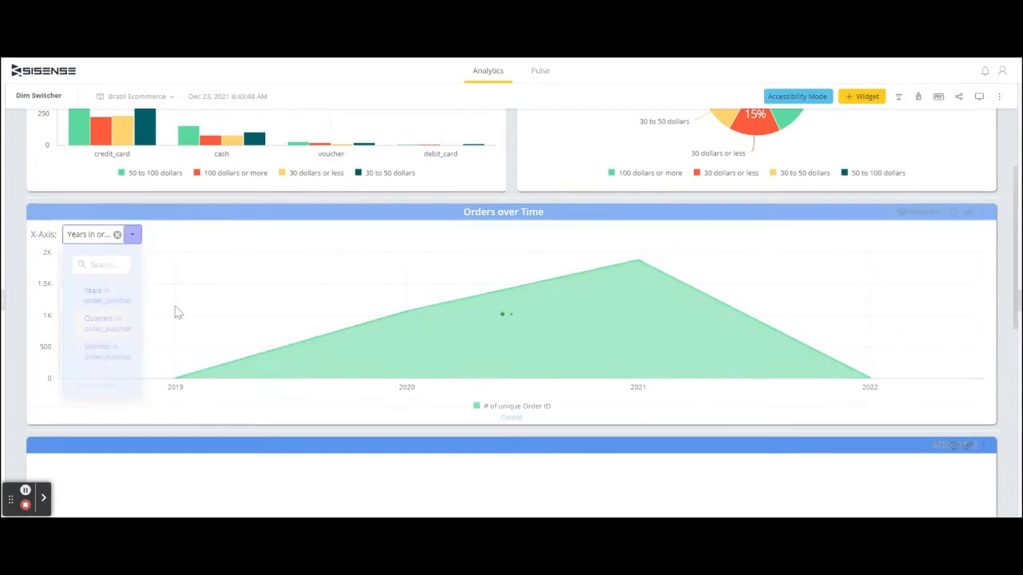
scroll(292, 302, down, 6)
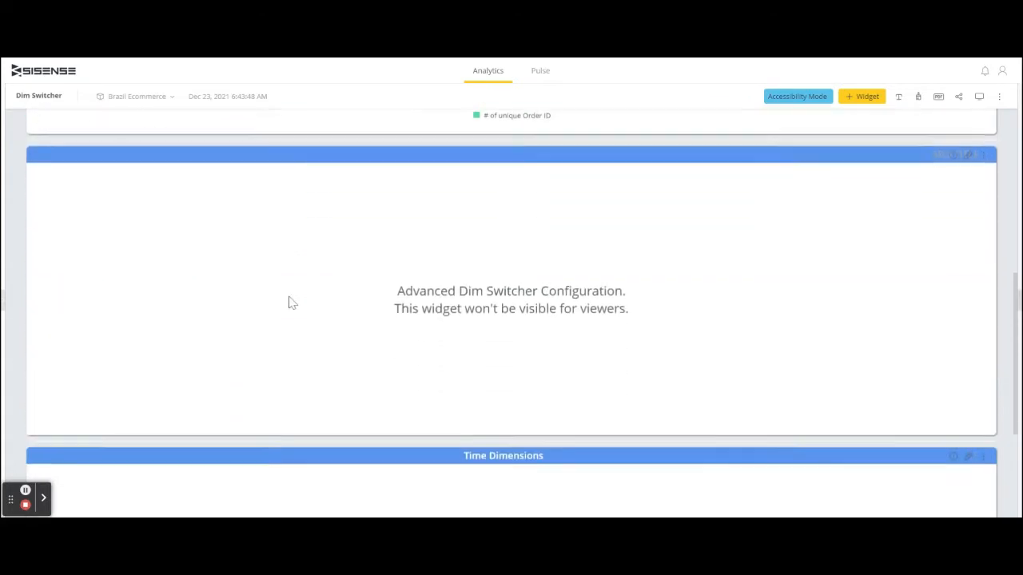
scroll(292, 303, up, 8)
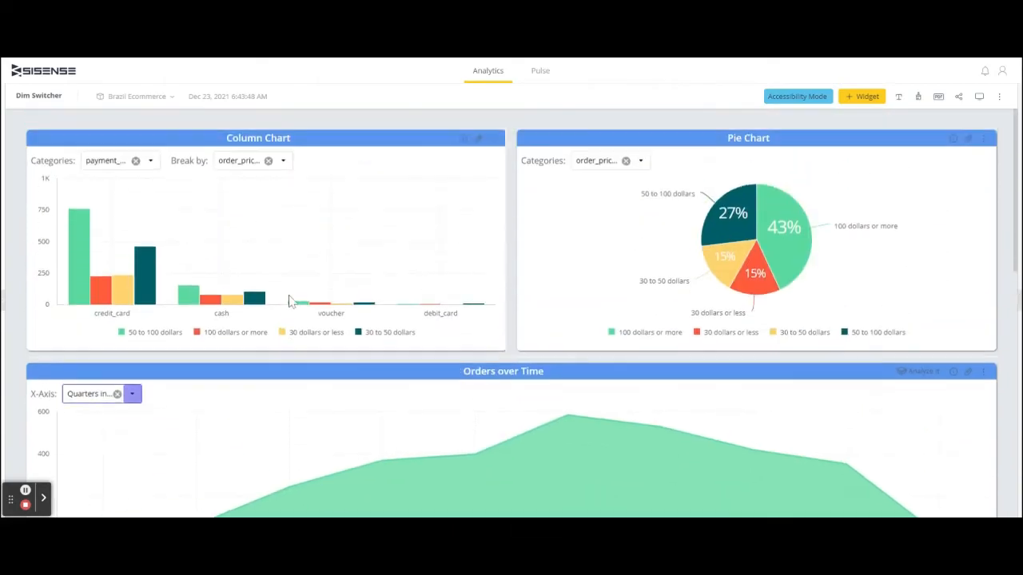